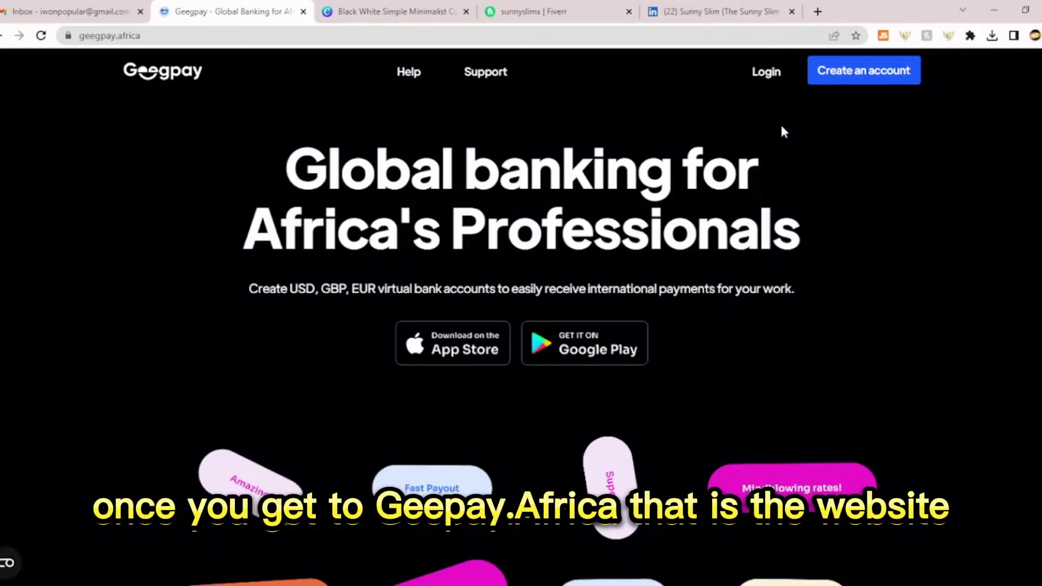
- Go to Geegpay's 'Create an account' registration page
{"action": "left_click", "coordinate": [152, 36]}
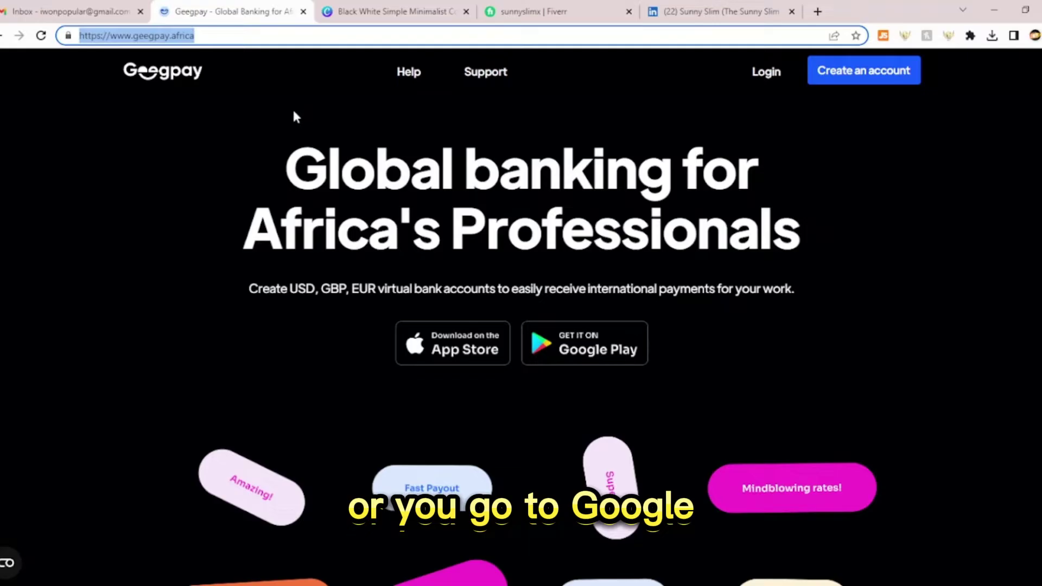
{"action": "left_click", "coordinate": [838, 74]}
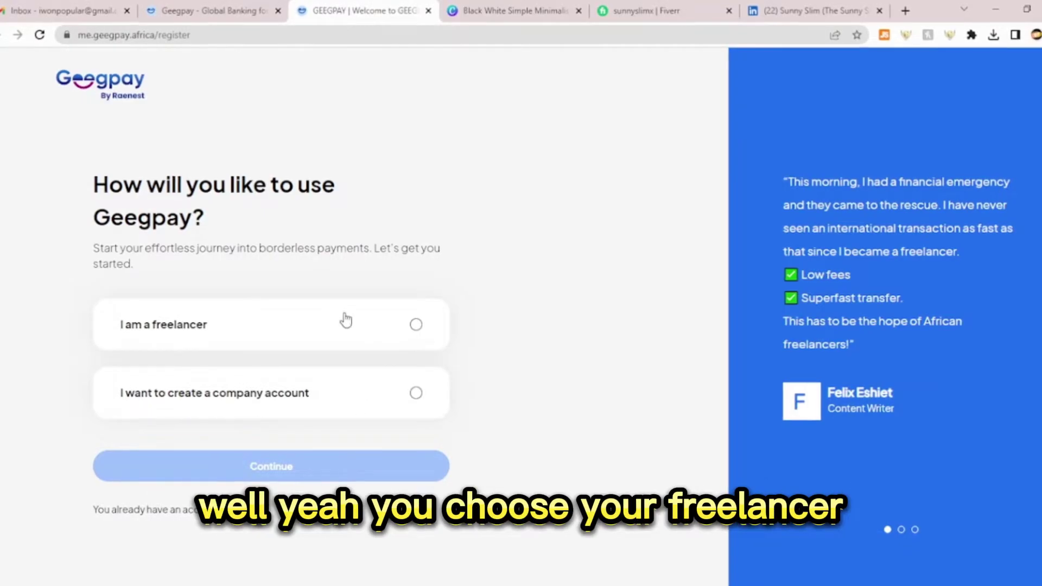
- Register as a freelancer with Nigeria as the country
{"action": "left_click", "coordinate": [416, 325]}
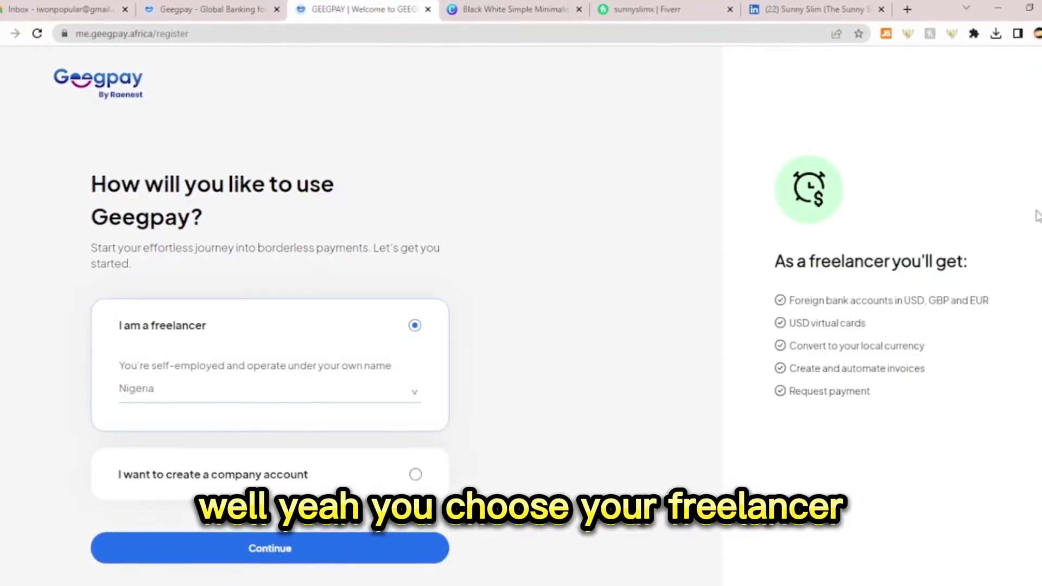
{"action": "scroll", "coordinate": [132, 407], "scroll_direction": "down", "scroll_amount": 1}
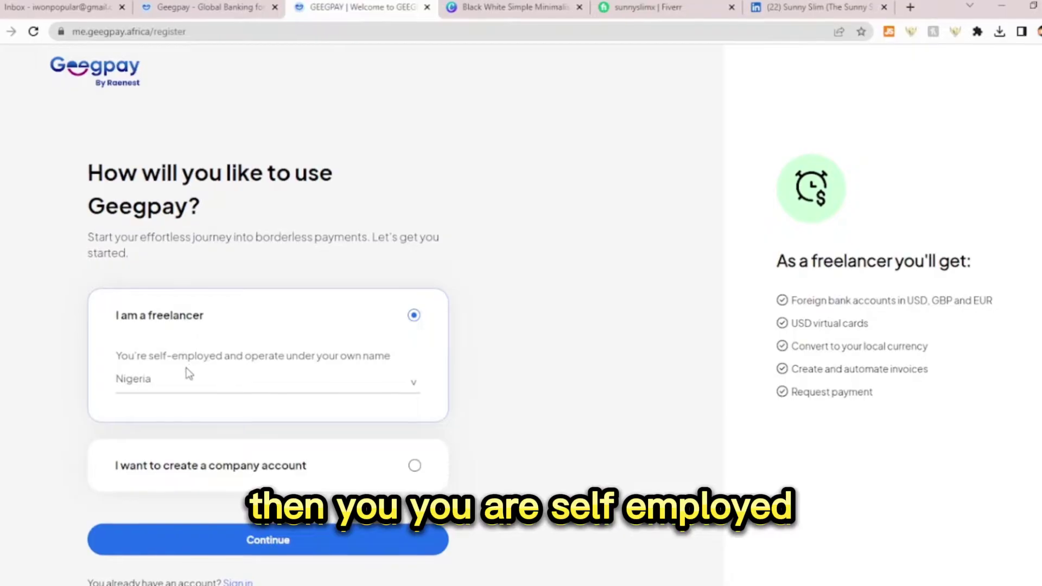
{"action": "left_click", "coordinate": [321, 381]}
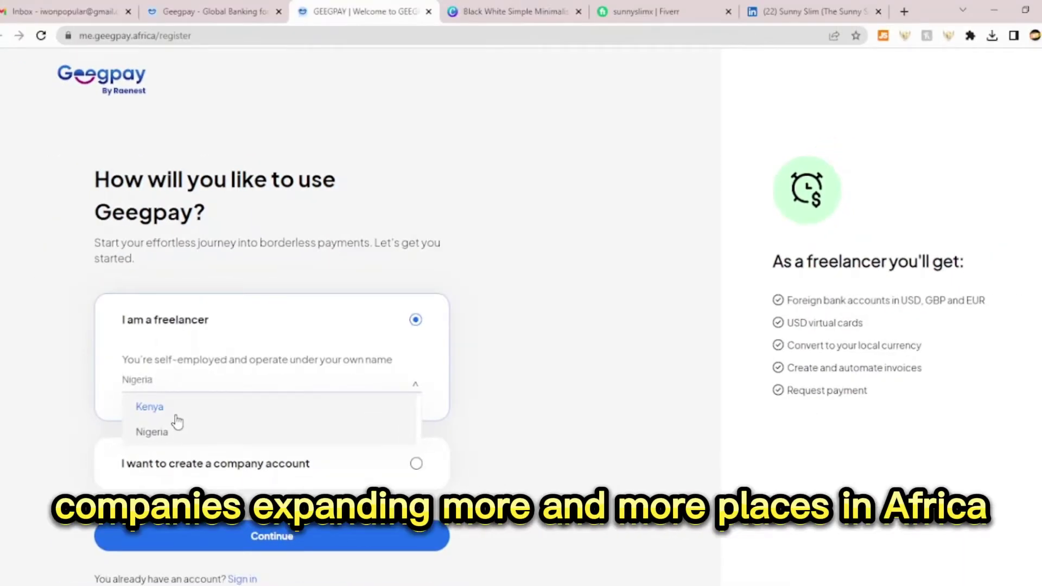
{"action": "left_click", "coordinate": [167, 432]}
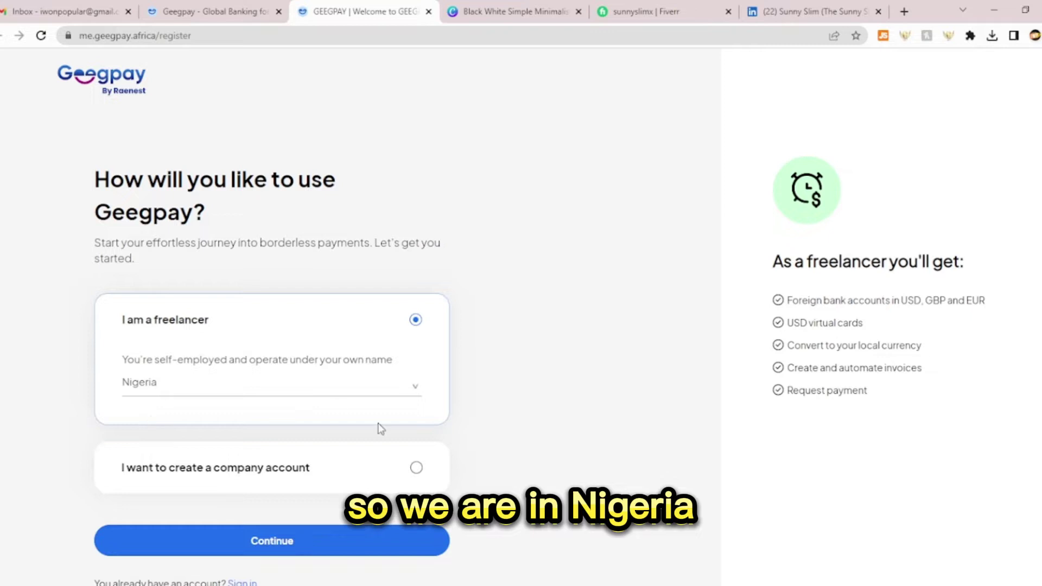
- Submit the account's e-mail address for a verification code, then go to the Gmail tab
{"action": "left_click", "coordinate": [308, 554]}
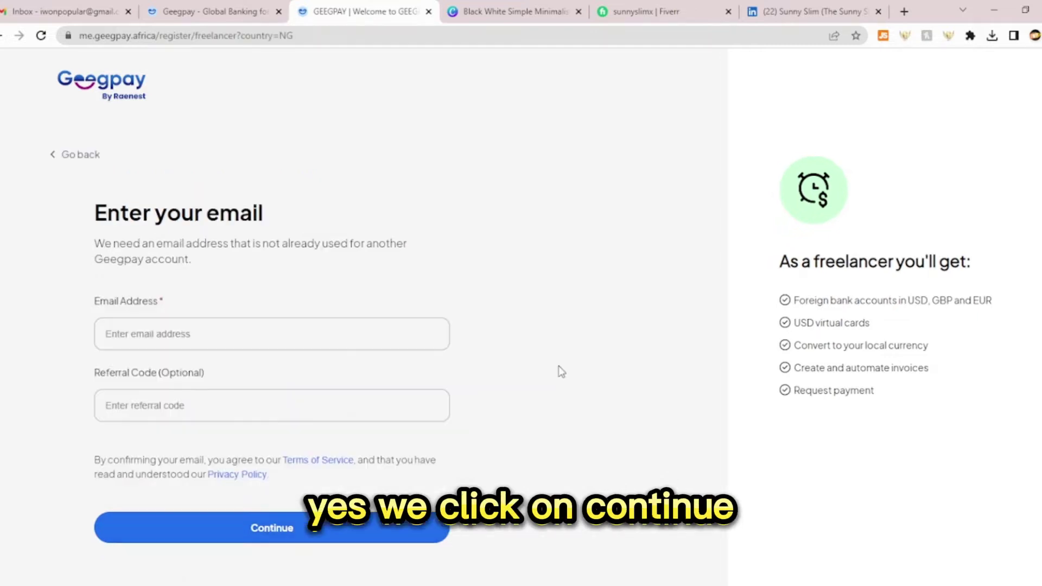
{"action": "left_click", "coordinate": [285, 330]}
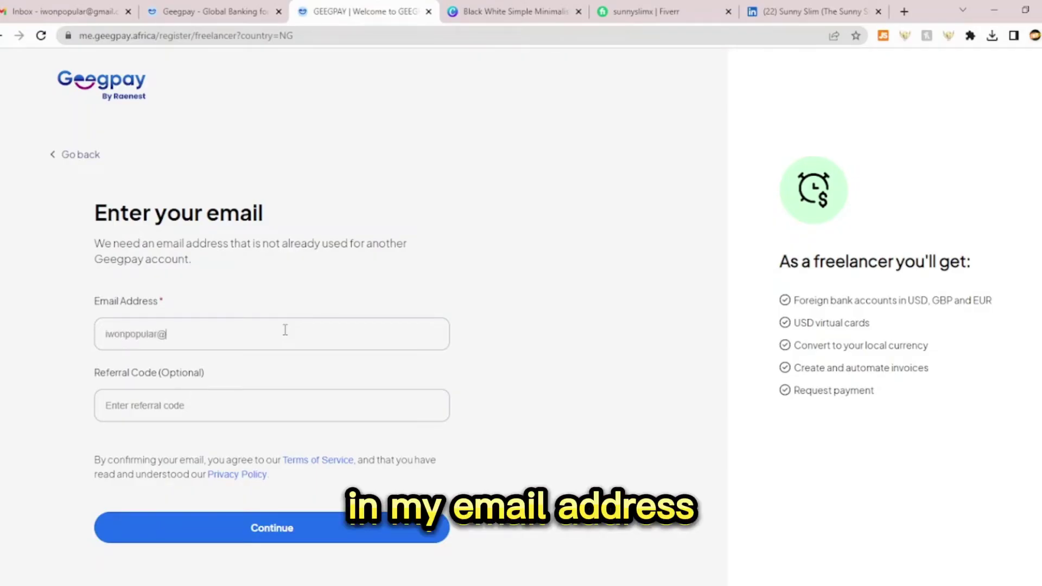
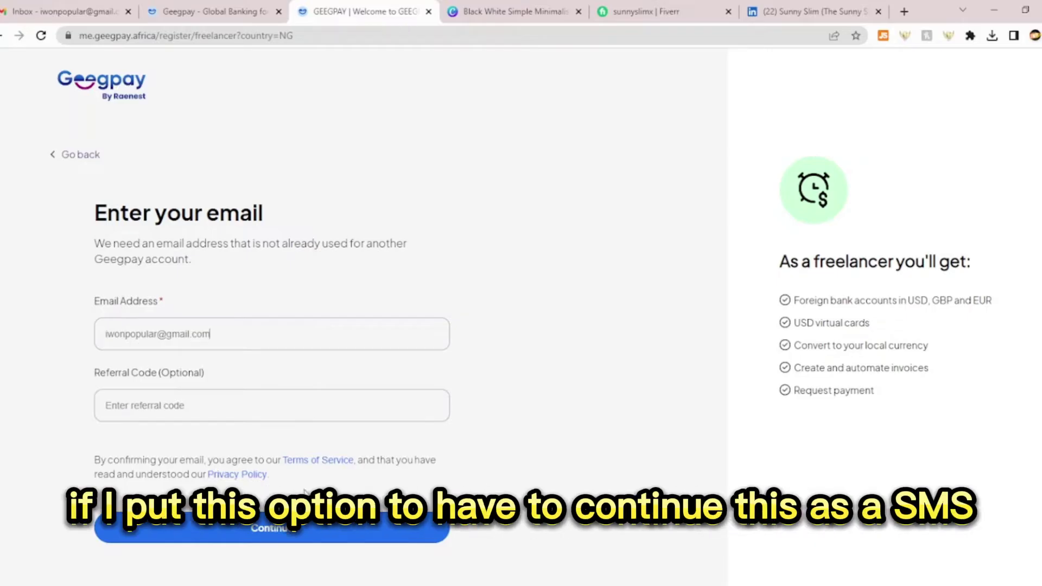
{"action": "left_click", "coordinate": [285, 532]}
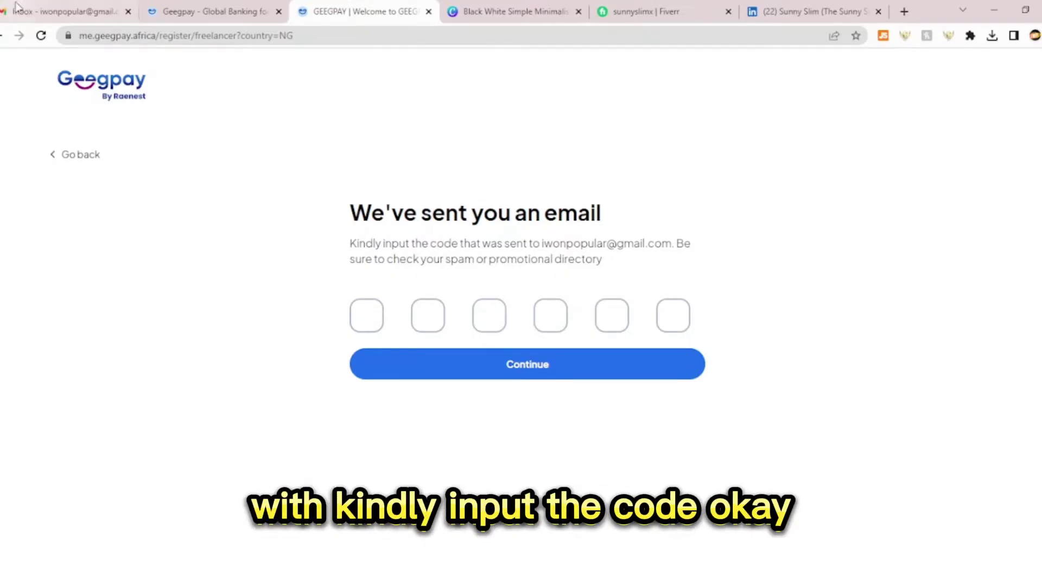
{"action": "left_click", "coordinate": [15, 12]}
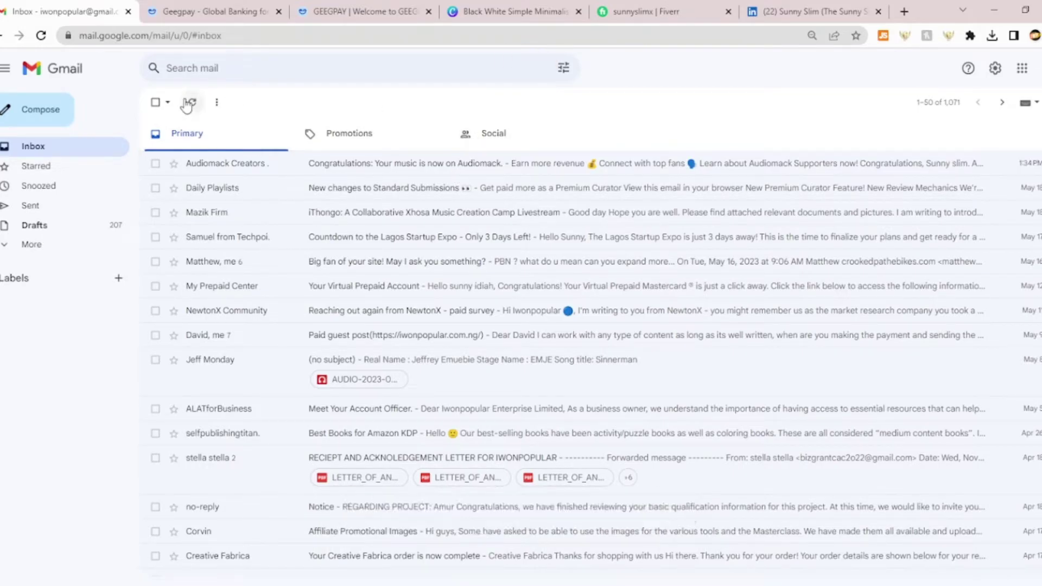
- Copy the six-digit code from the Geegpay Email Verification message in Spam, then return to Geegpay
{"action": "left_click", "coordinate": [32, 245]}
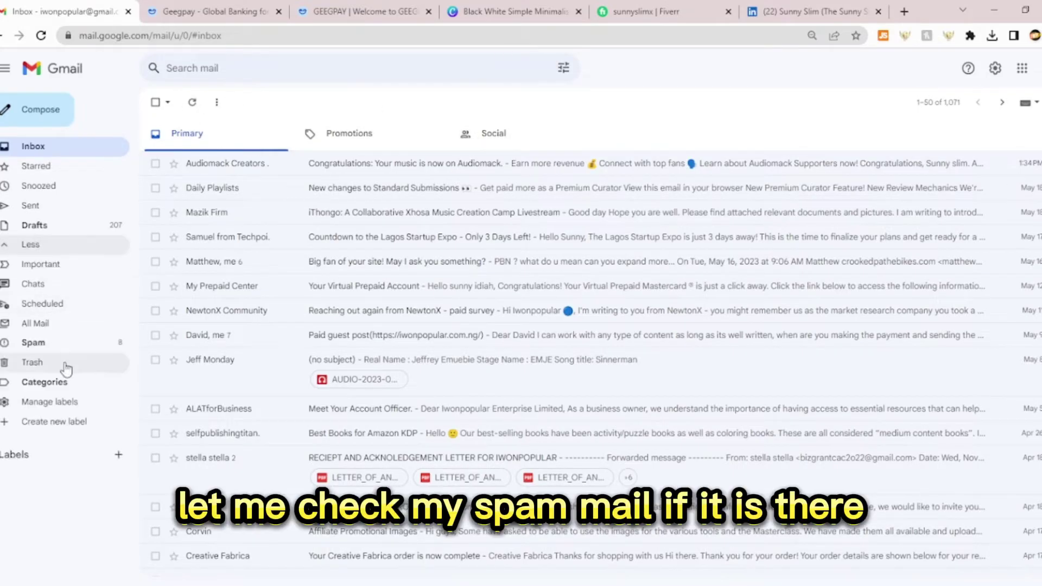
{"action": "left_click", "coordinate": [64, 347]}
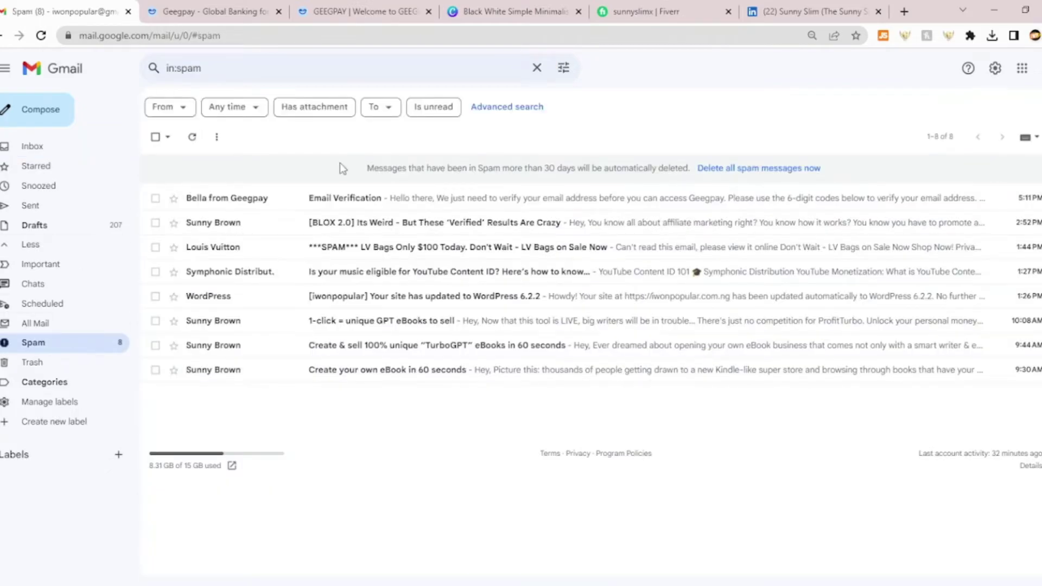
{"action": "left_click", "coordinate": [379, 198]}
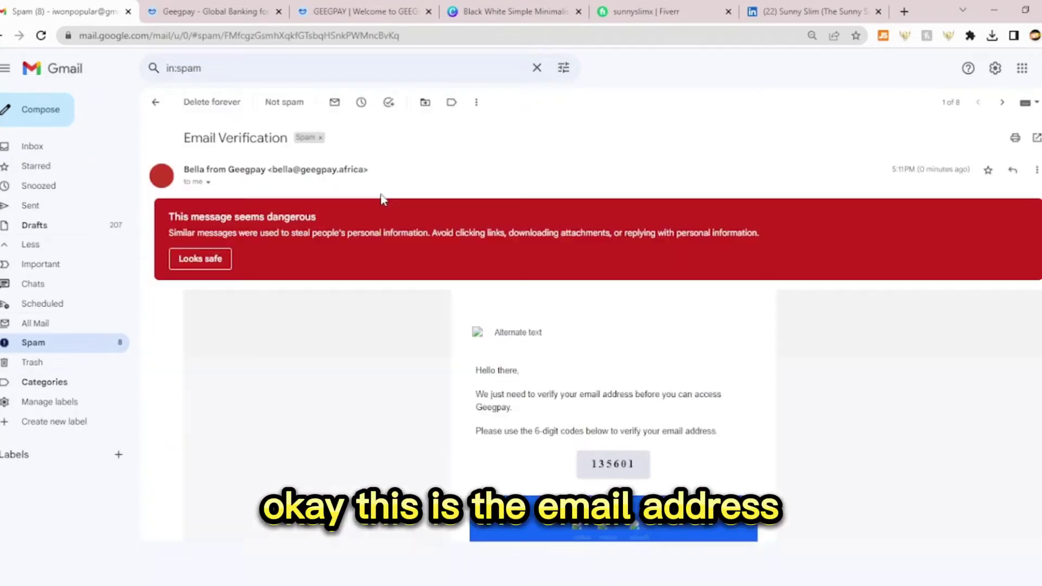
{"action": "double_click", "coordinate": [619, 465]}
{"action": "key", "text": "ctrl+c"}
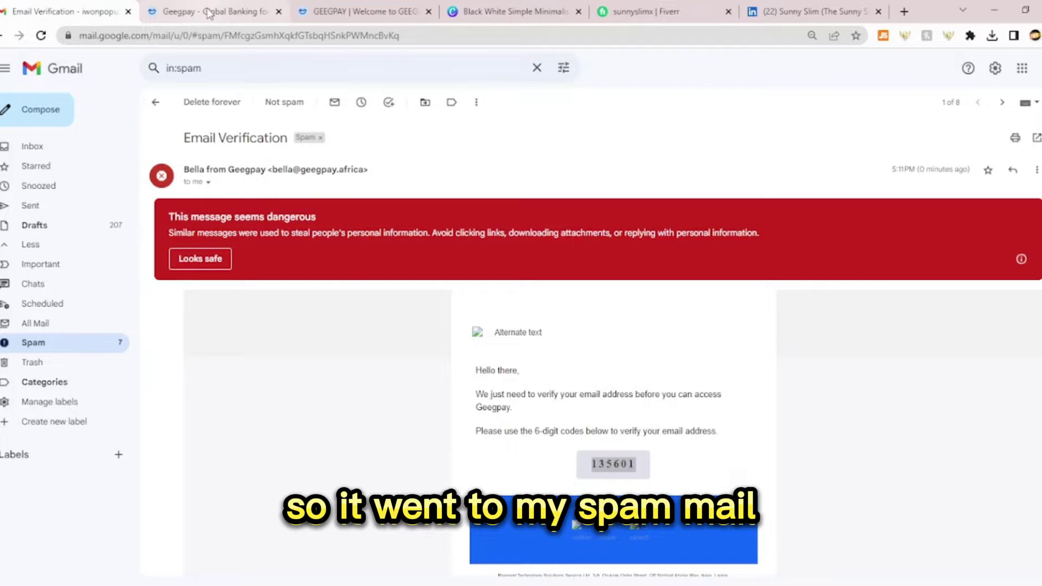
{"action": "left_click", "coordinate": [209, 12]}
{"action": "left_click", "coordinate": [363, 16]}
- Paste the verification code and set an account password that meets all the rules
{"action": "key", "text": "ctrl+v"}
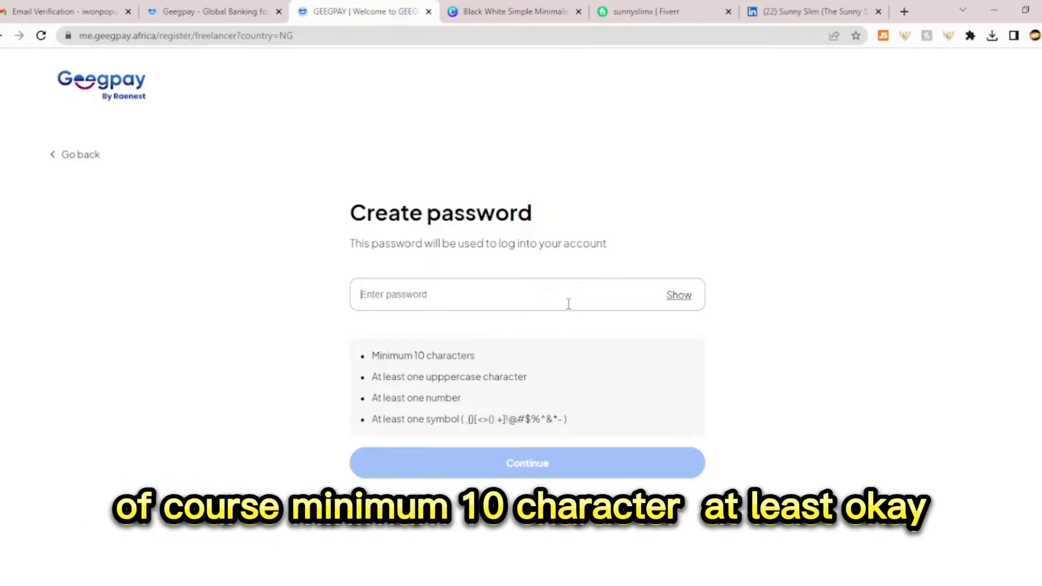
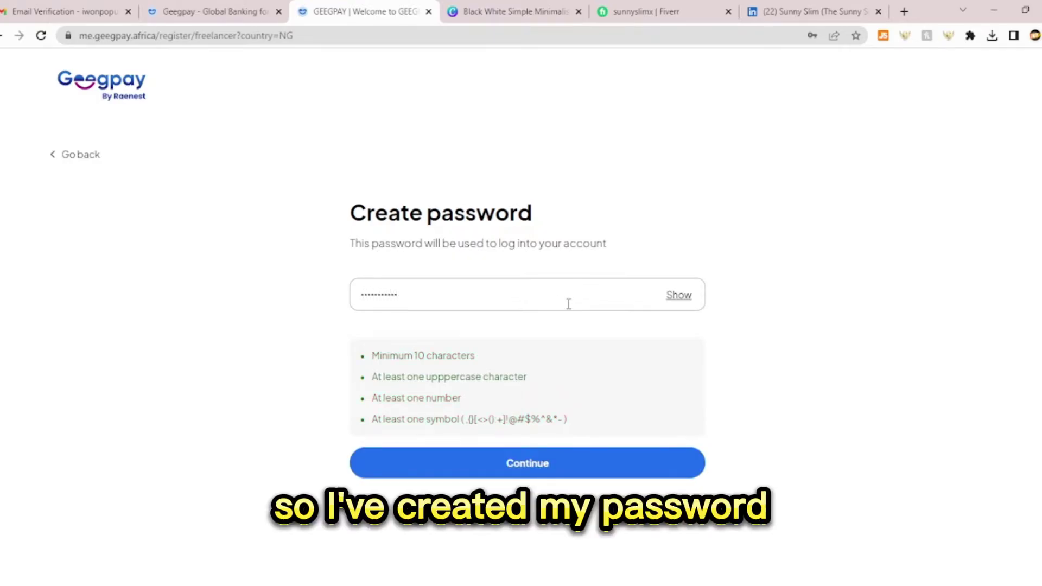
{"action": "left_click", "coordinate": [575, 478]}
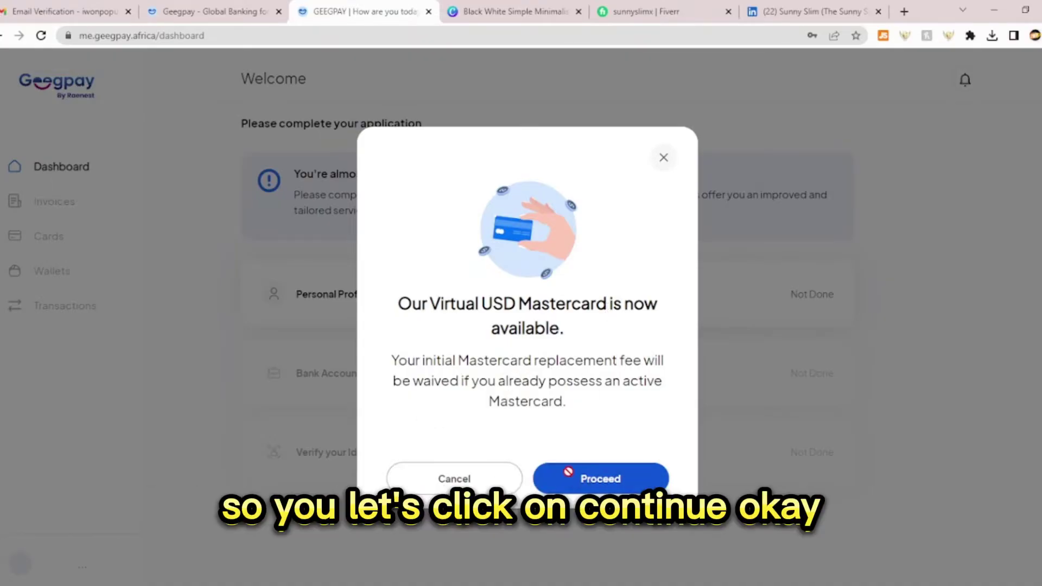
- Dismiss the Virtual USD Mastercard announcement and open the Personal Profile form
{"action": "left_click", "coordinate": [591, 477]}
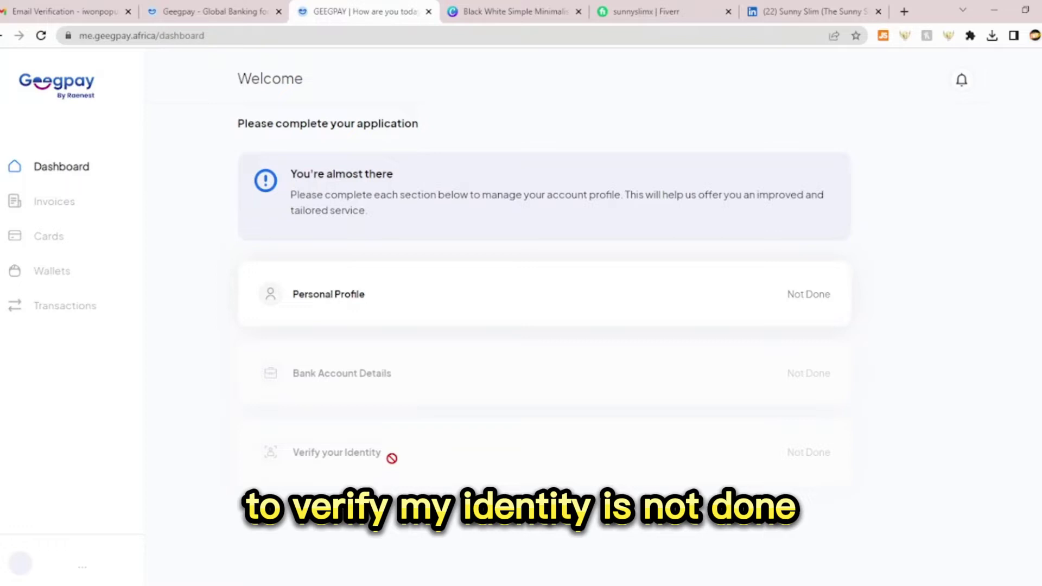
{"action": "left_click", "coordinate": [352, 296]}
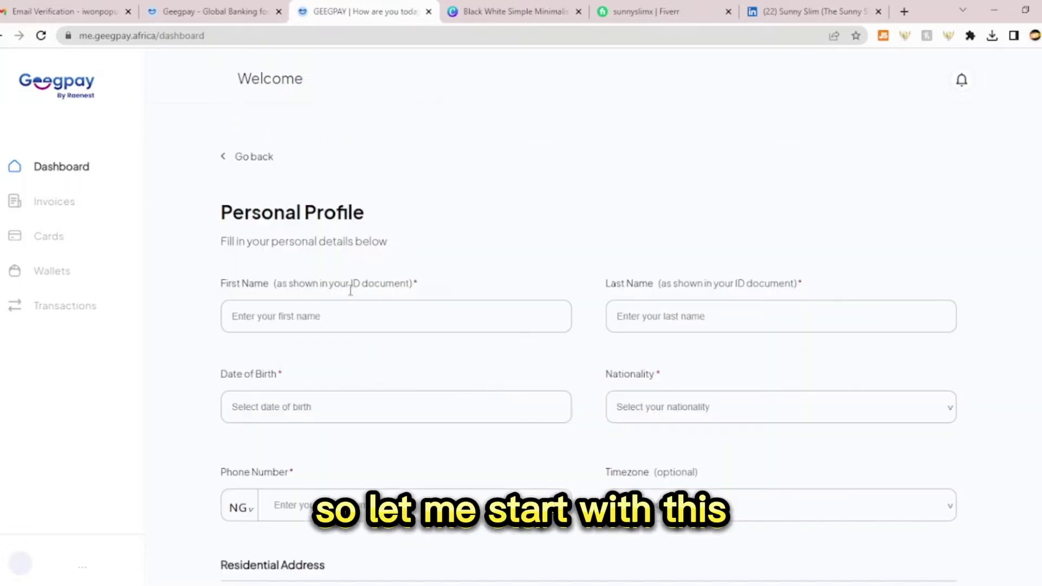
{"action": "scroll", "coordinate": [352, 298], "scroll_direction": "down", "scroll_amount": 3}
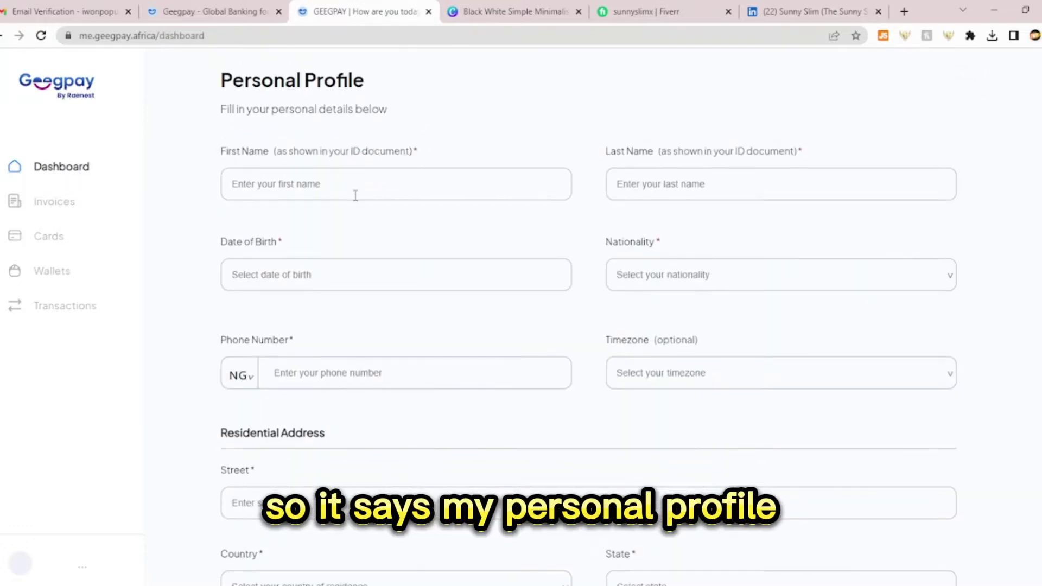
{"action": "left_click", "coordinate": [355, 190]}
{"action": "left_click", "coordinate": [355, 223]}
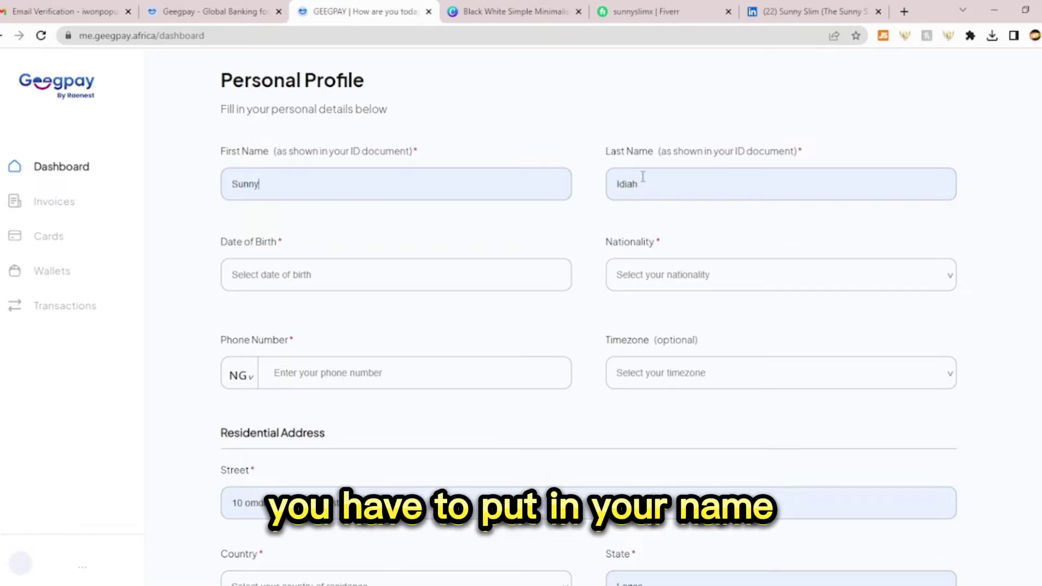
{"action": "left_click", "coordinate": [286, 282]}
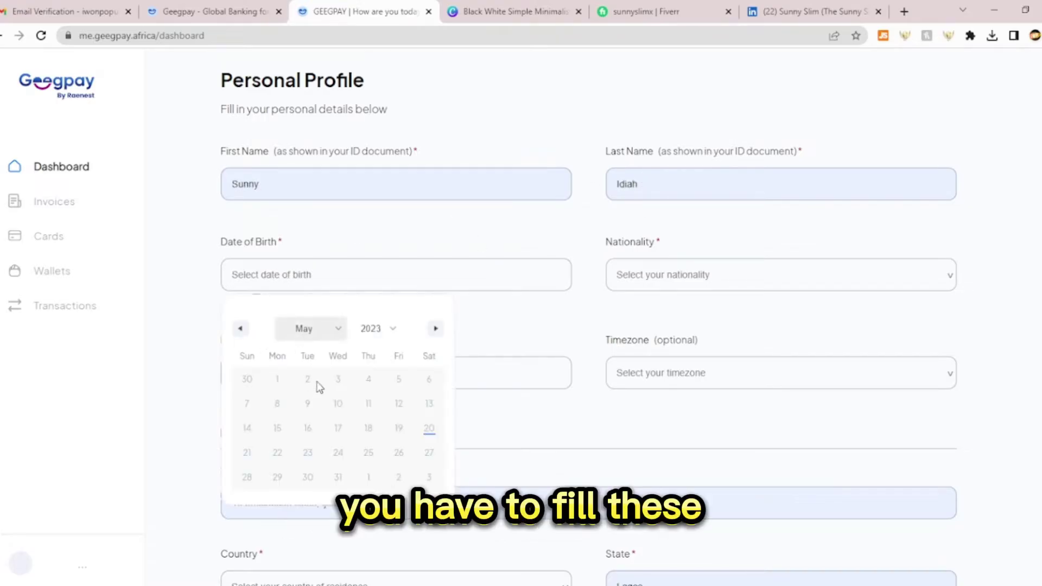
{"action": "key", "text": "Up"}
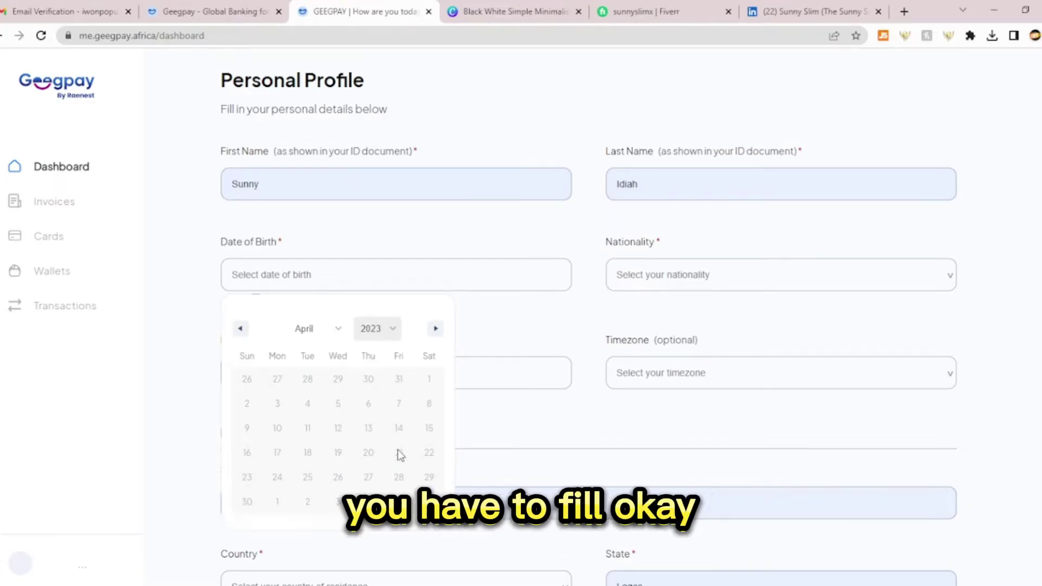
{"action": "type", "text": "1983"}
{"action": "left_click", "coordinate": [476, 339]}
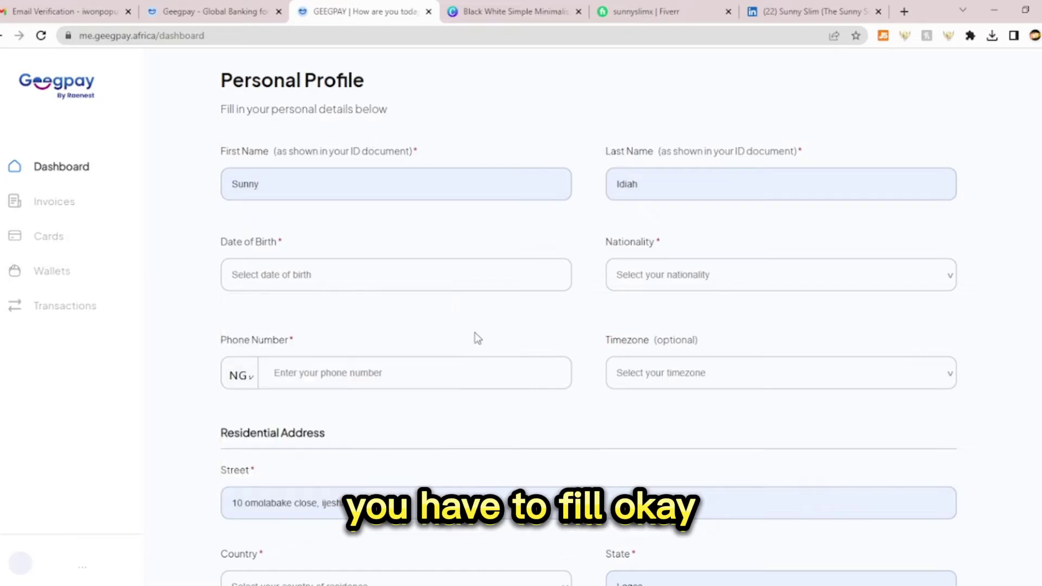
{"action": "left_click", "coordinate": [417, 274]}
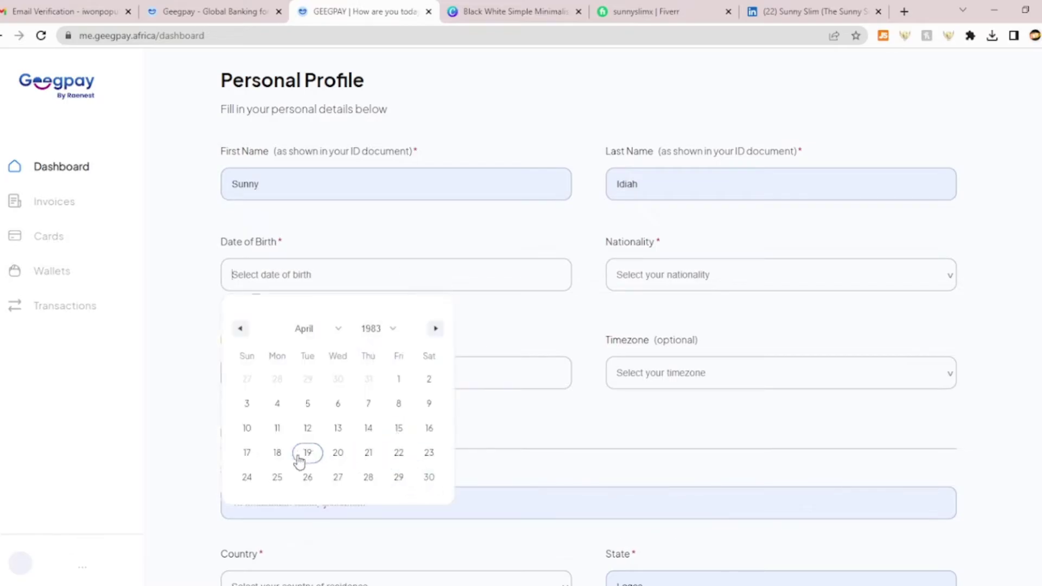
{"action": "left_click", "coordinate": [249, 477]}
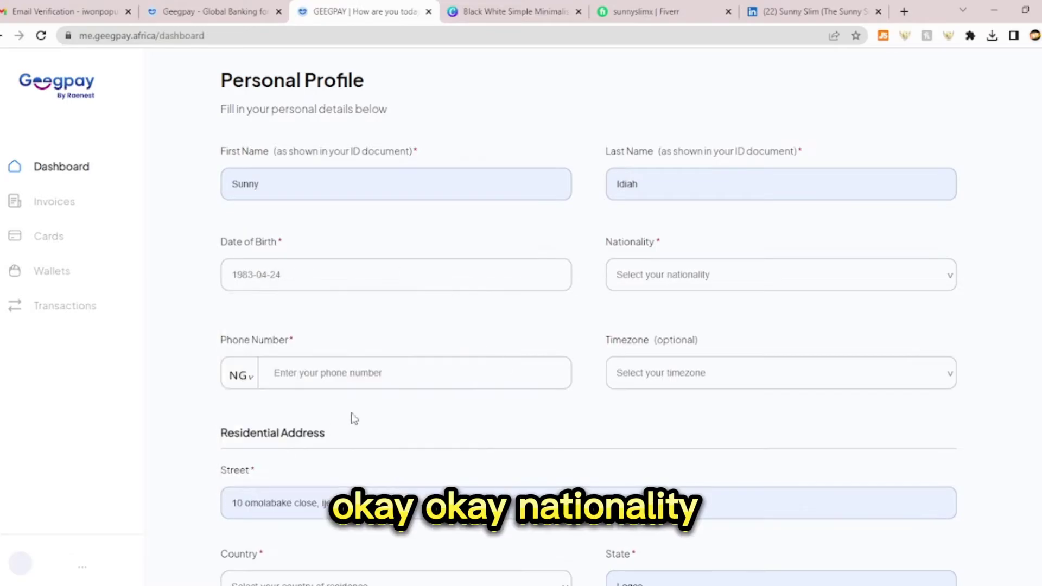
- Set nationality to Nigerian and timezone to GMT+1, then autofill the saved phone number
{"action": "left_click", "coordinate": [679, 285]}
{"action": "type", "text": "ni"}
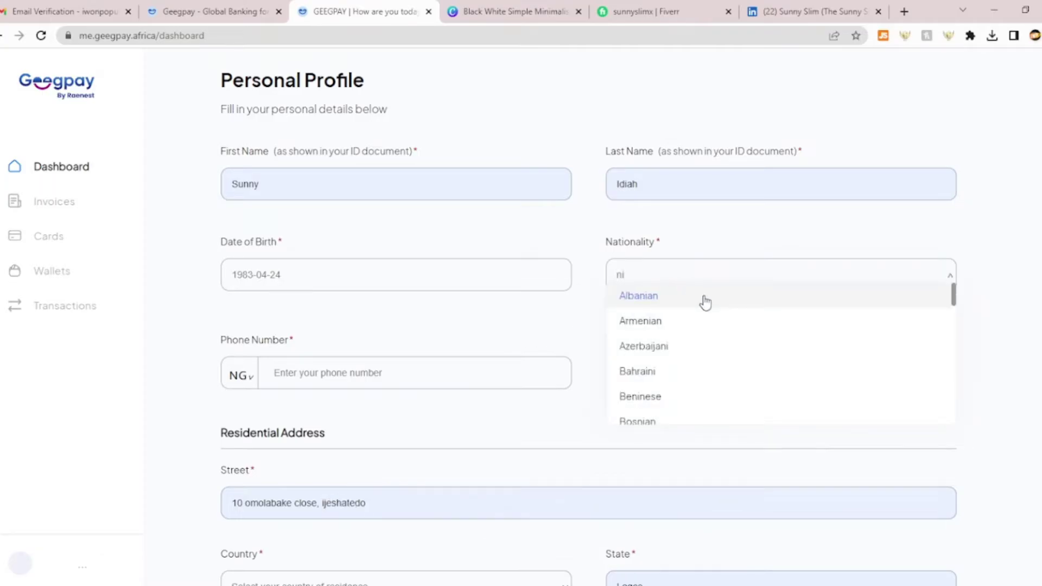
{"action": "scroll", "coordinate": [706, 303], "scroll_direction": "down", "scroll_amount": 10}
{"action": "left_click", "coordinate": [651, 396]}
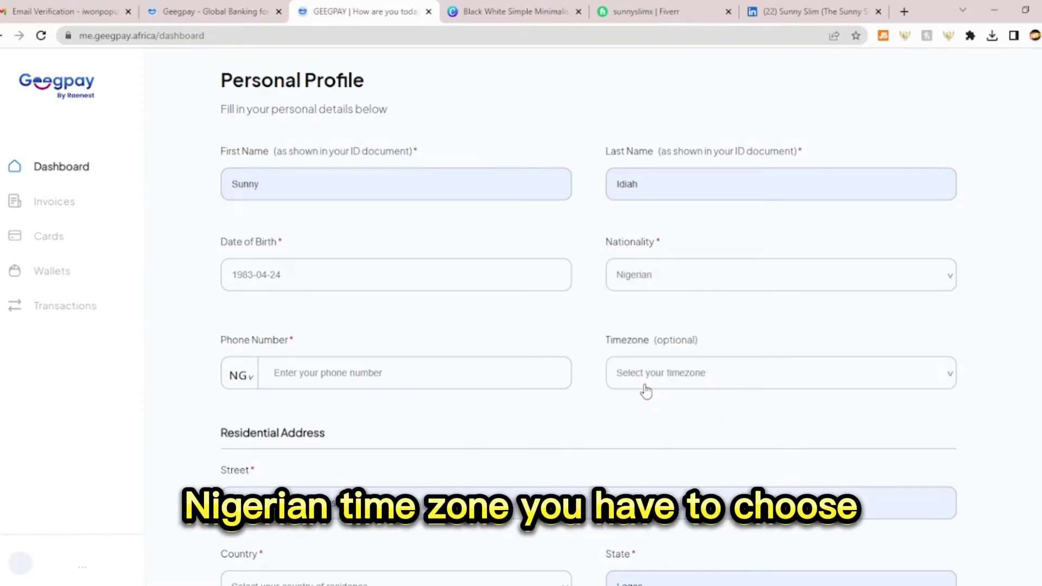
{"action": "left_click", "coordinate": [655, 372]}
{"action": "left_click_drag", "start_coordinate": [956, 395], "coordinate": [954, 444]}
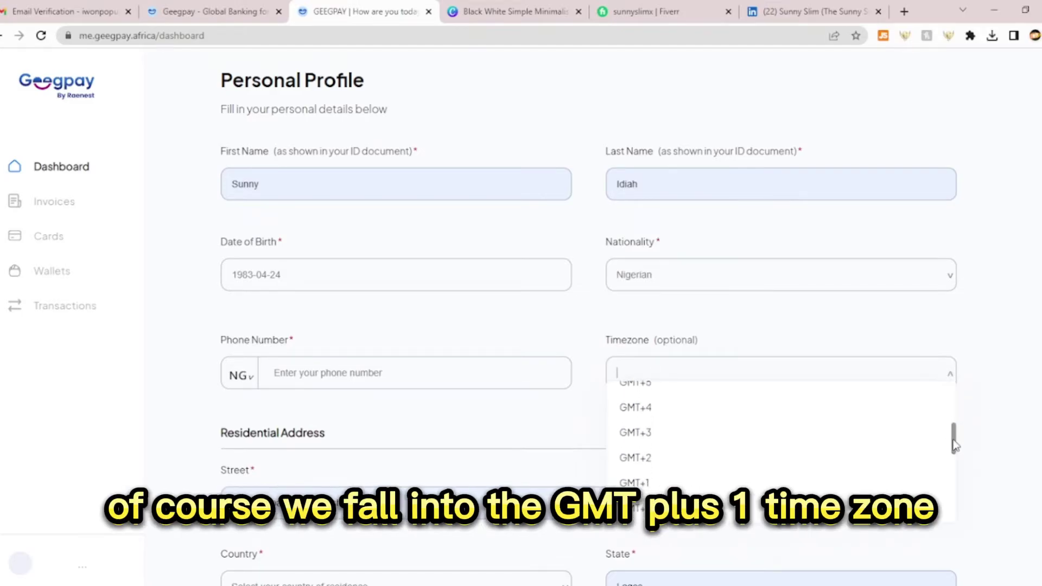
{"action": "left_click", "coordinate": [651, 481]}
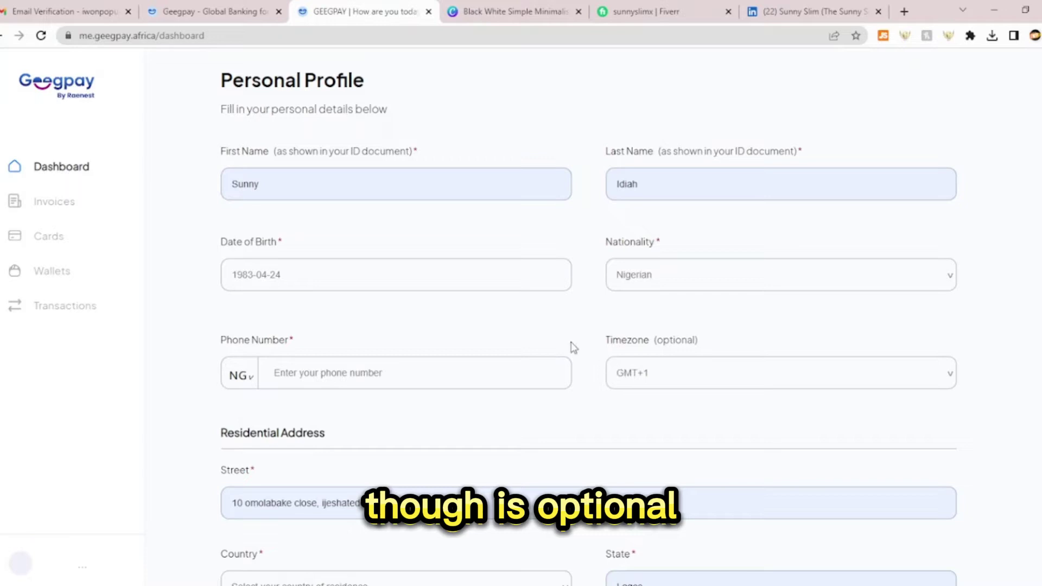
{"action": "left_click", "coordinate": [414, 387]}
{"action": "left_click", "coordinate": [380, 408]}
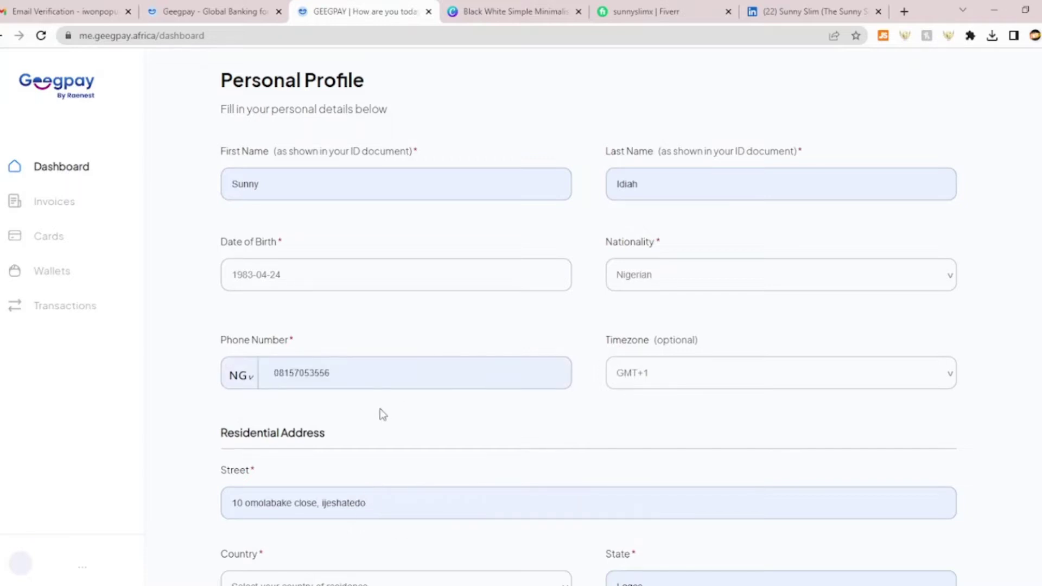
- Remove the phone number's leading zero, request verification, and enter the six-digit SMS code
{"action": "left_click", "coordinate": [278, 374]}
{"action": "key", "text": "BackSpace"}
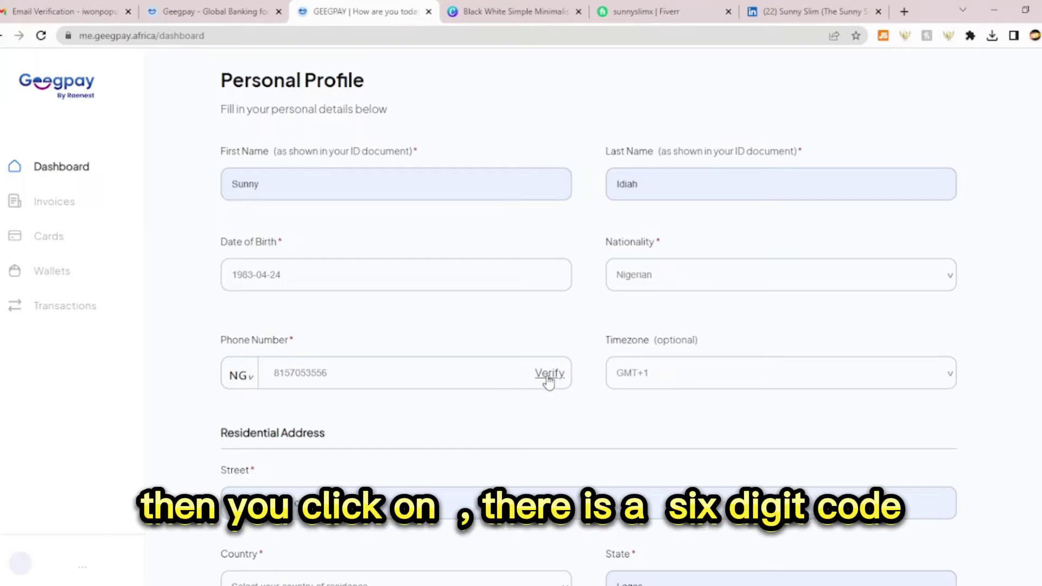
{"action": "left_click", "coordinate": [546, 380]}
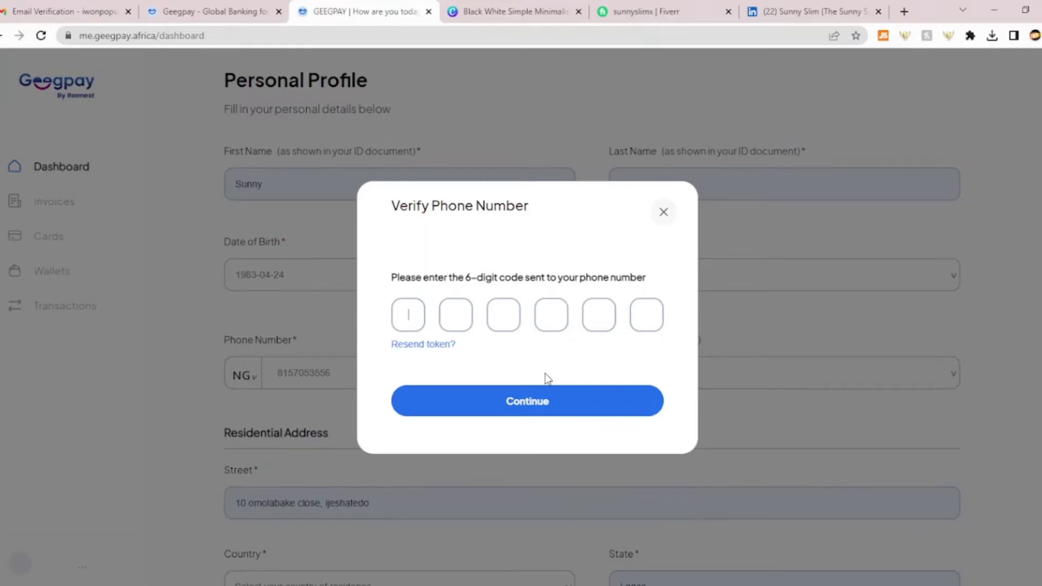
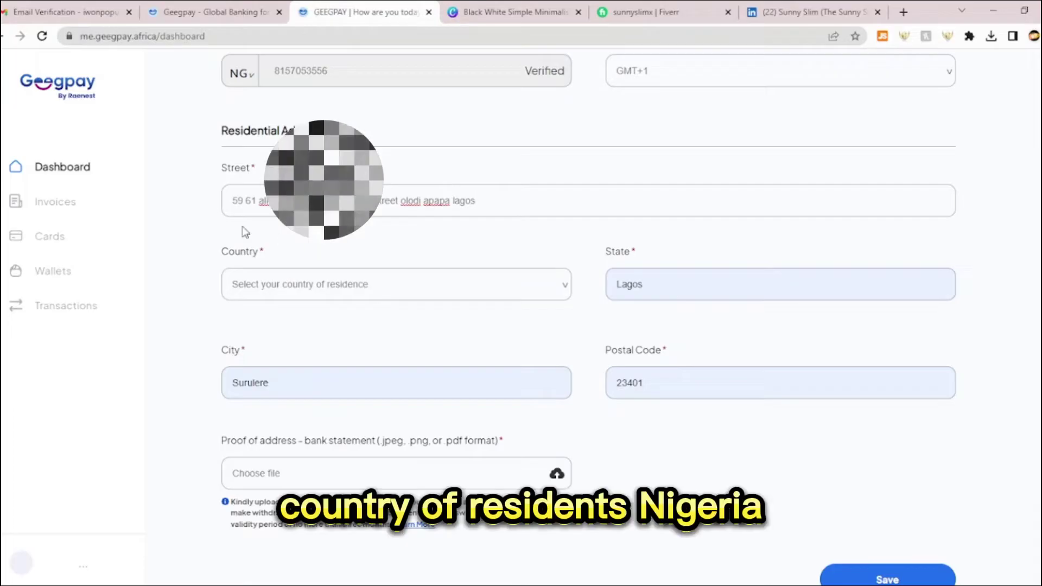
- Set the country of residence to Nigeria, re-enter the city, and save the address with bank statement
{"action": "left_click", "coordinate": [294, 286]}
{"action": "type", "text": "nig"}
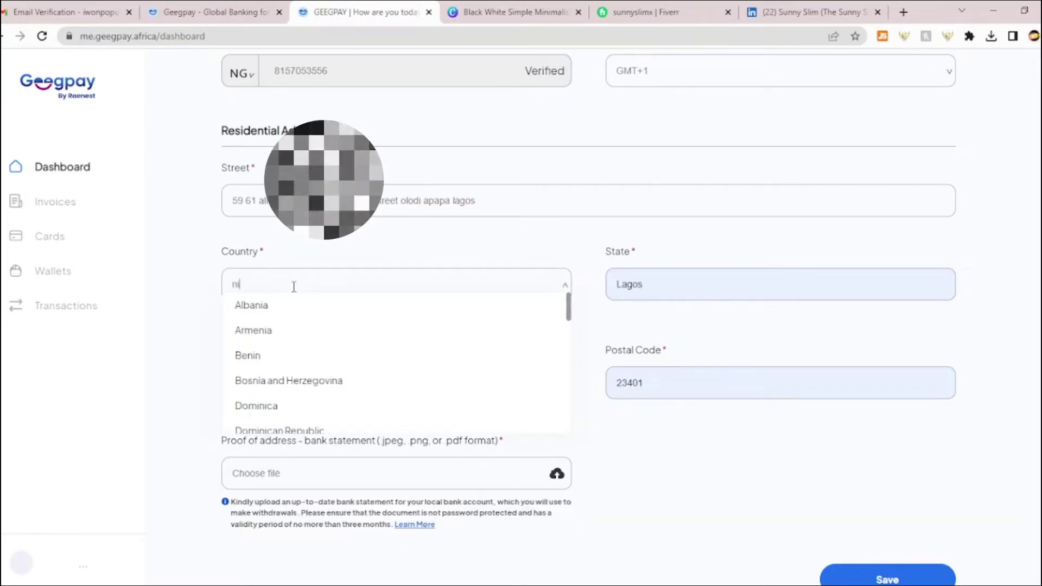
{"action": "left_click", "coordinate": [285, 340]}
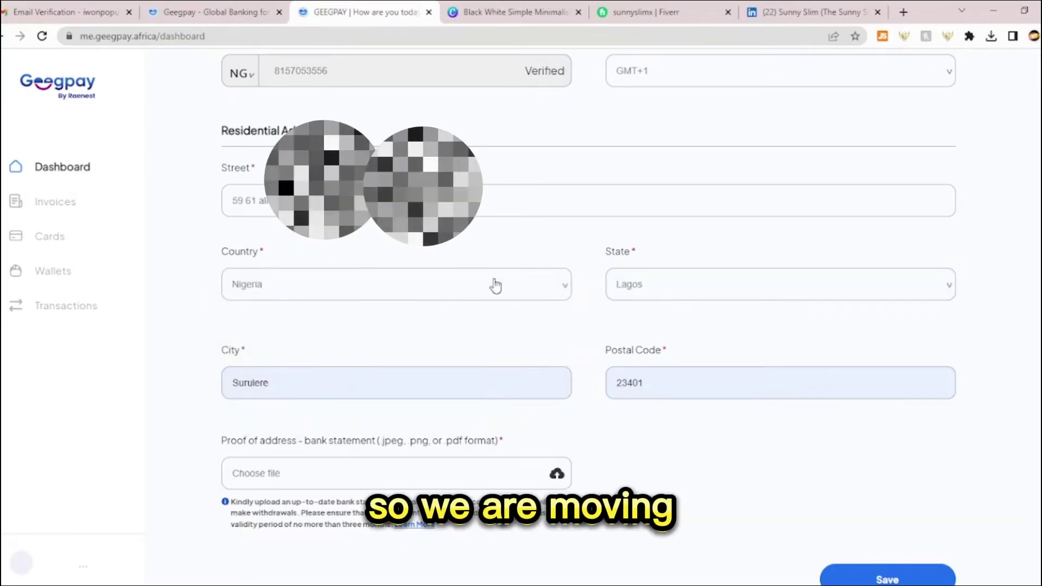
{"action": "triple_click", "coordinate": [312, 386]}
{"action": "type", "text": "olodi apapa"}
{"action": "scroll", "coordinate": [564, 493], "scroll_direction": "down", "scroll_amount": 1}
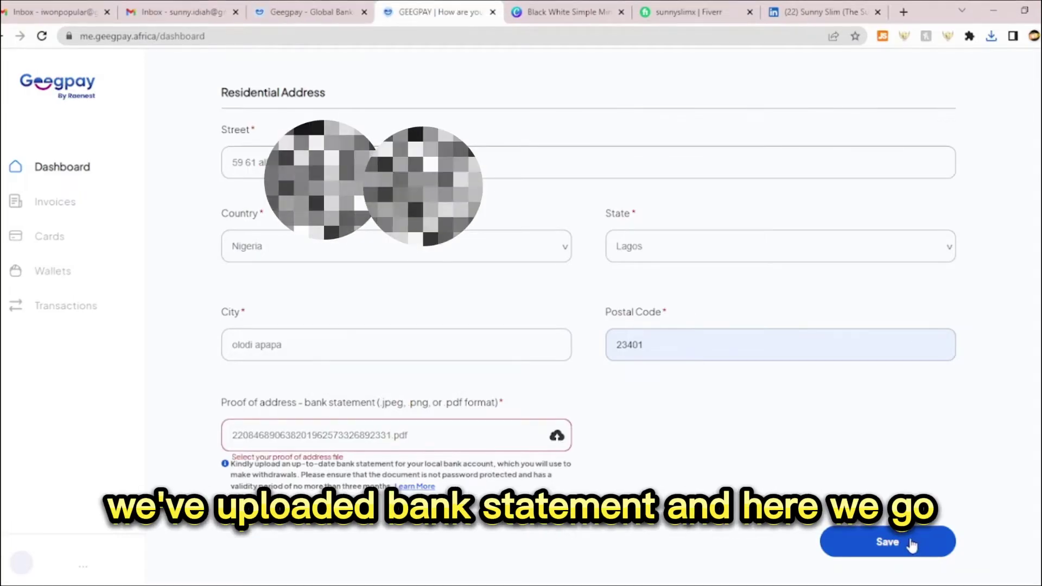
{"action": "left_click", "coordinate": [912, 543]}
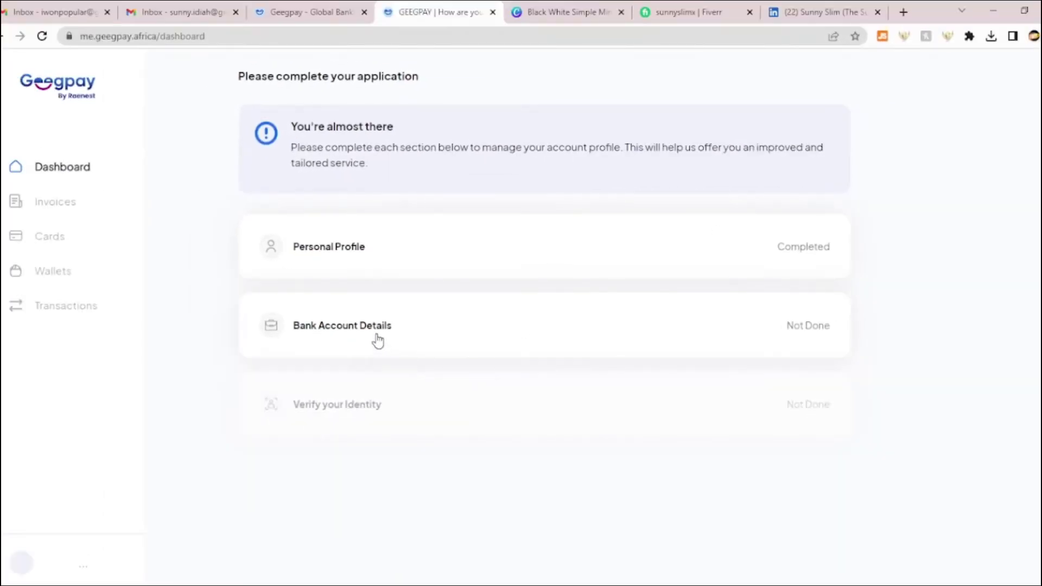
- Save Guaranty Trust Bank as the bank account, then move on to identity verification
{"action": "left_click", "coordinate": [378, 340]}
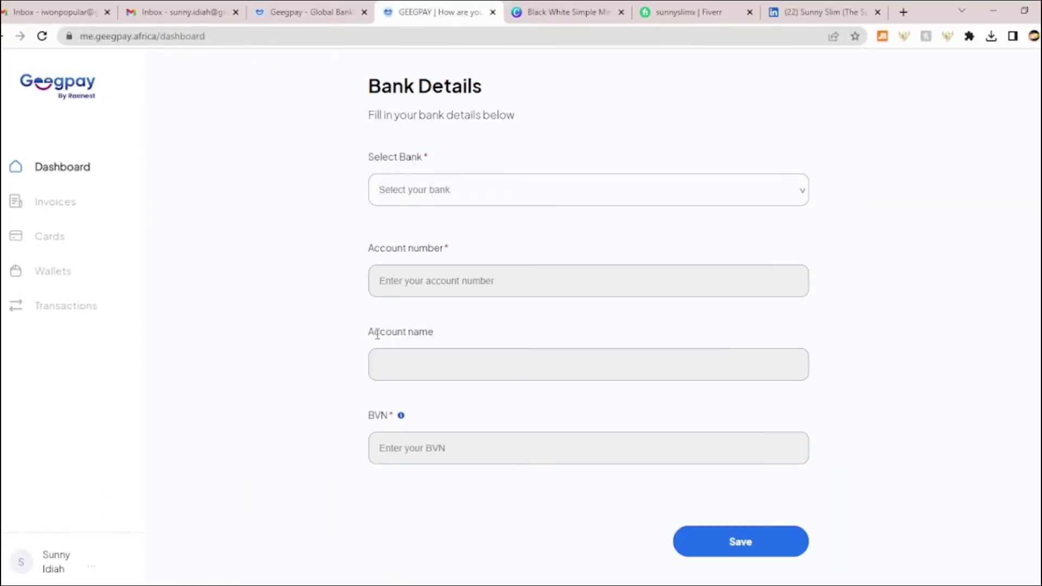
{"action": "left_click", "coordinate": [472, 185]}
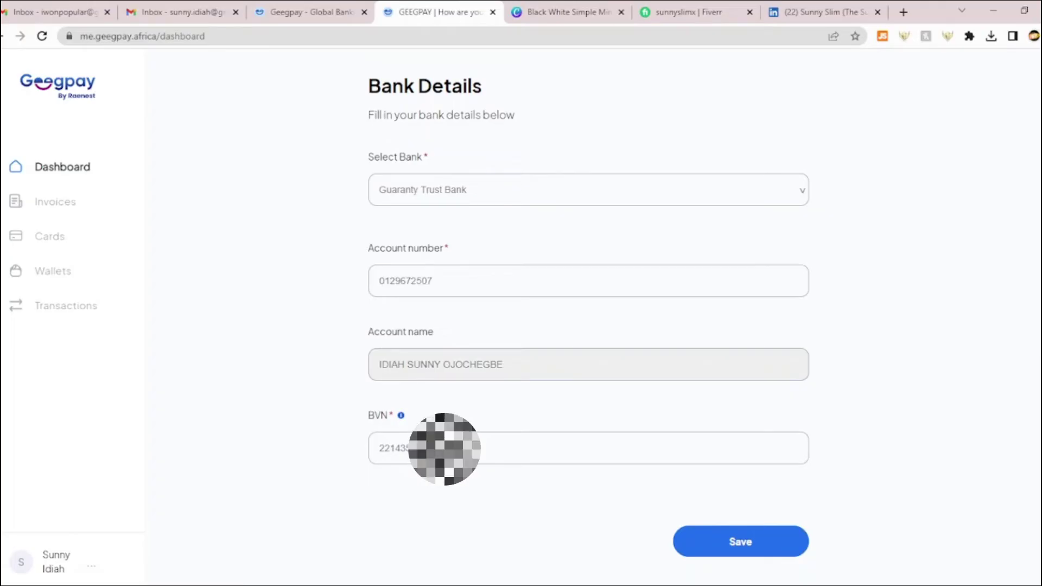
{"action": "left_click", "coordinate": [757, 554]}
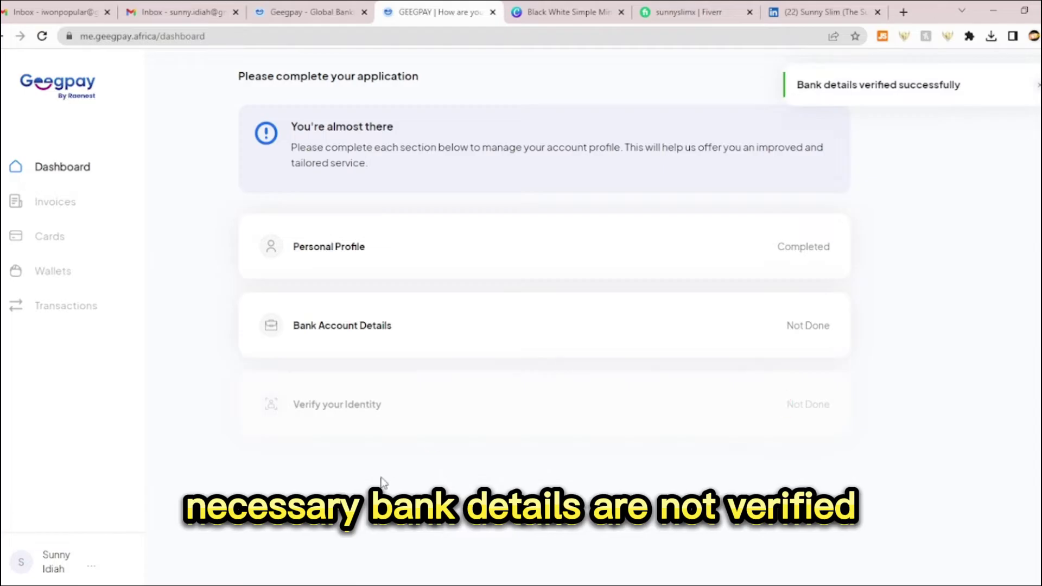
{"action": "left_click", "coordinate": [502, 414]}
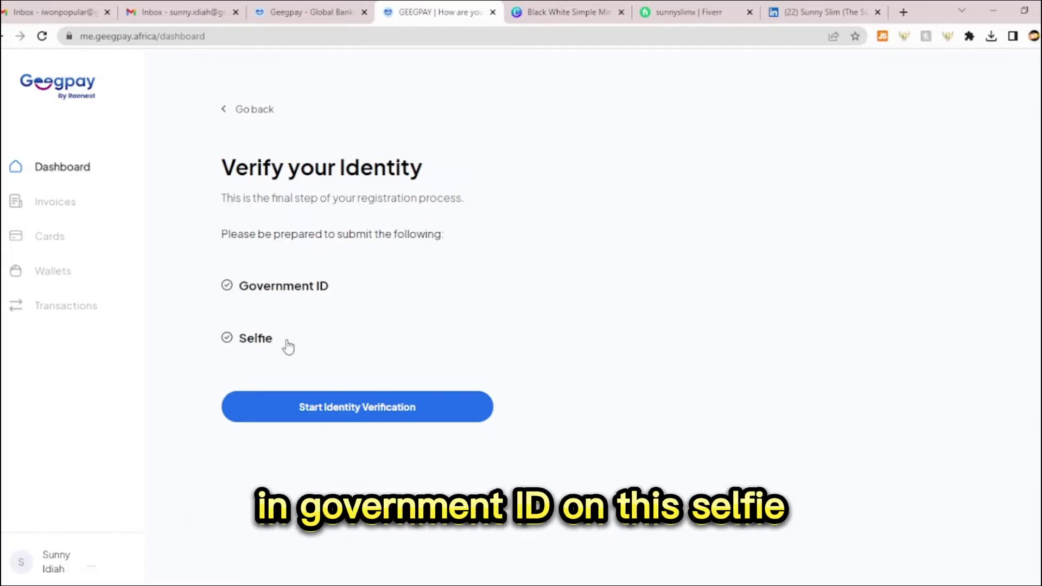
- Choose National Identity as the document and capture and accept a selfie via the camera
{"action": "left_click", "coordinate": [374, 410]}
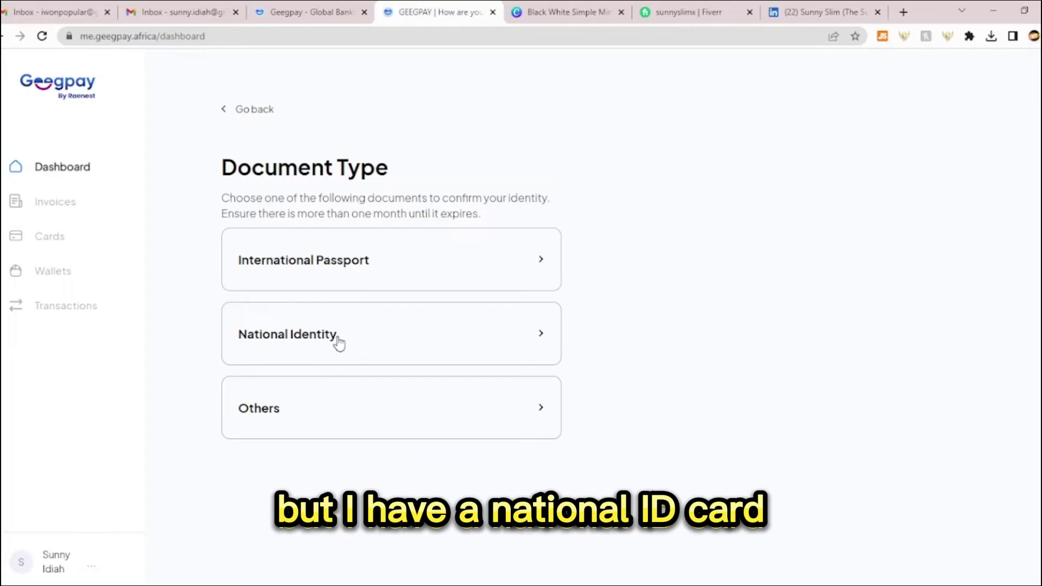
{"action": "left_click", "coordinate": [497, 340]}
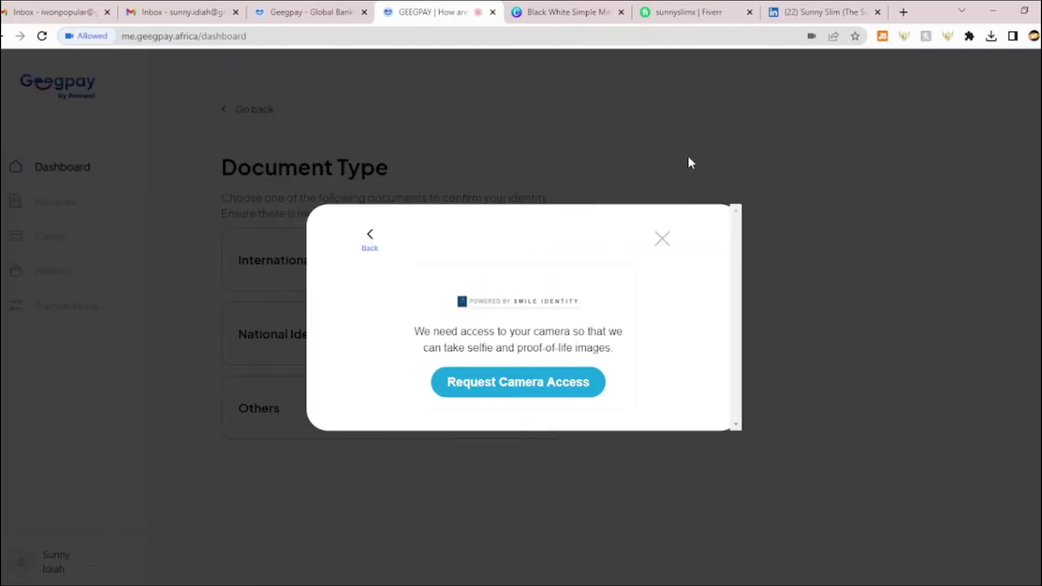
{"action": "left_click", "coordinate": [515, 382]}
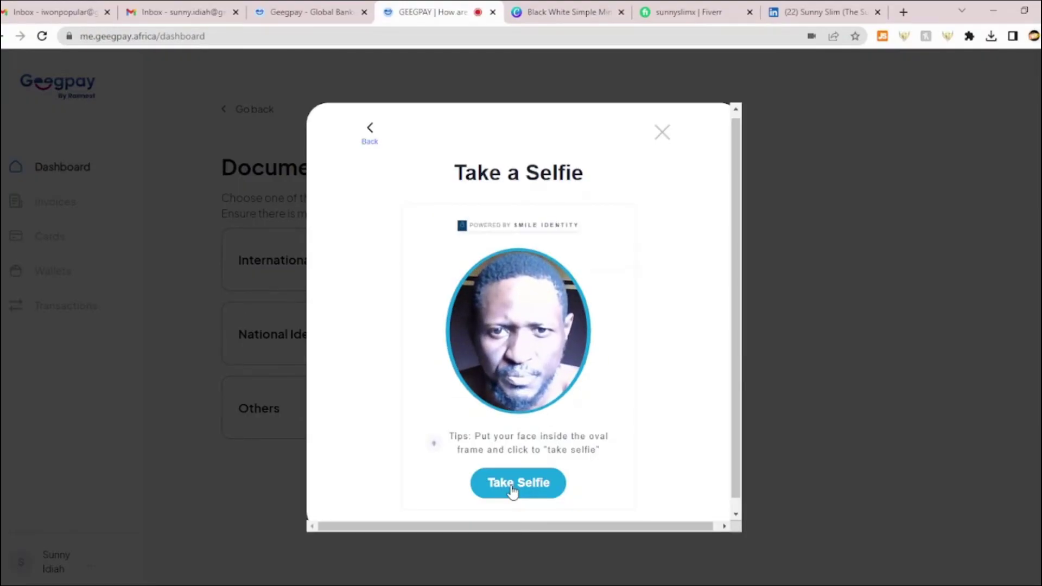
{"action": "left_click", "coordinate": [511, 489]}
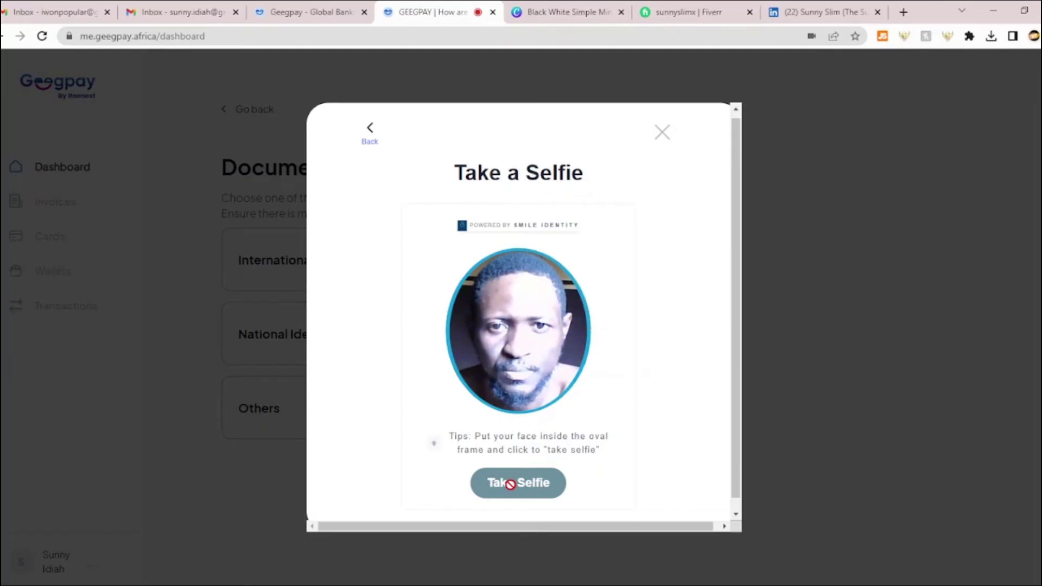
{"action": "left_click", "coordinate": [538, 529]}
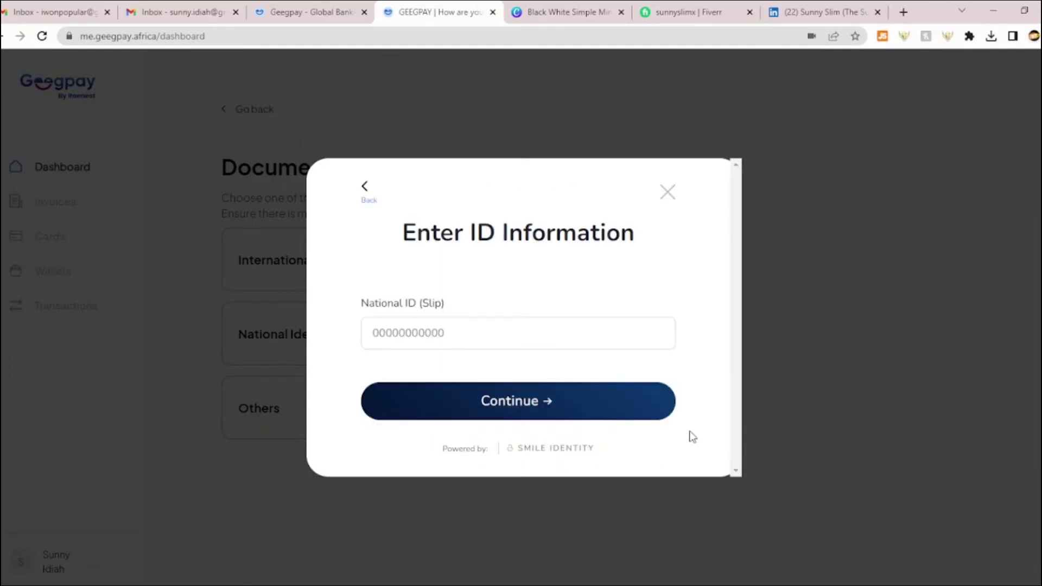
- Paste the National ID number and submit it for verification
{"action": "left_click", "coordinate": [483, 341]}
{"action": "key", "text": "ctrl+v"}
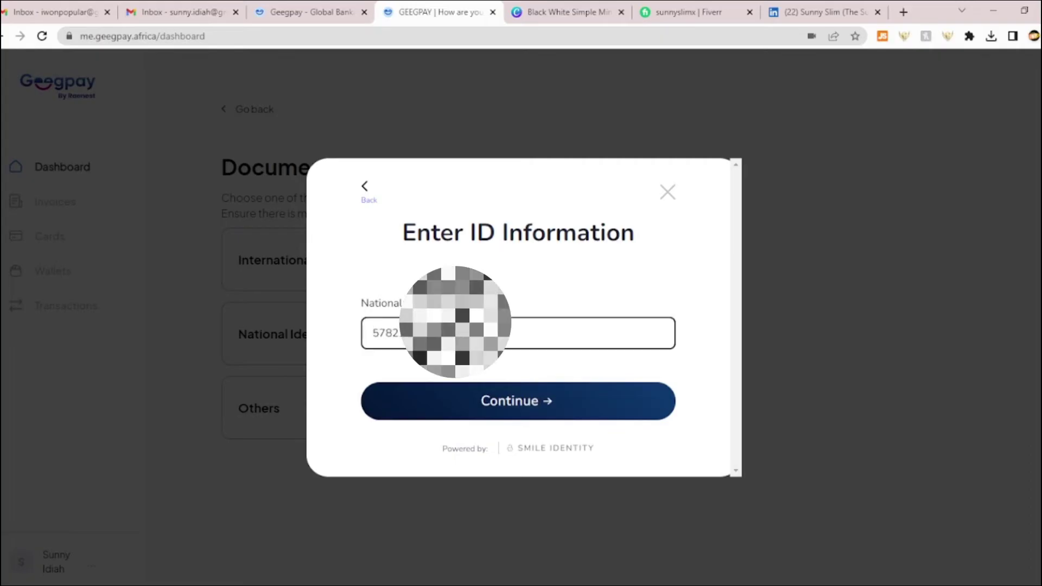
{"action": "left_click", "coordinate": [517, 422]}
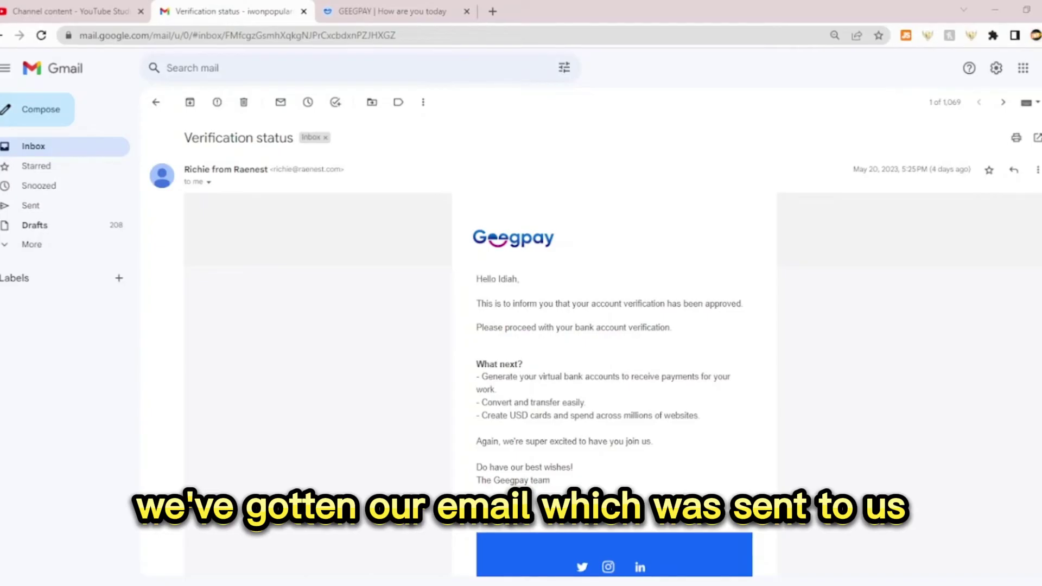
- Read the Verification status approval email in Gmail, then return to the Geegpay dashboard tab
{"action": "left_click", "coordinate": [65, 147]}
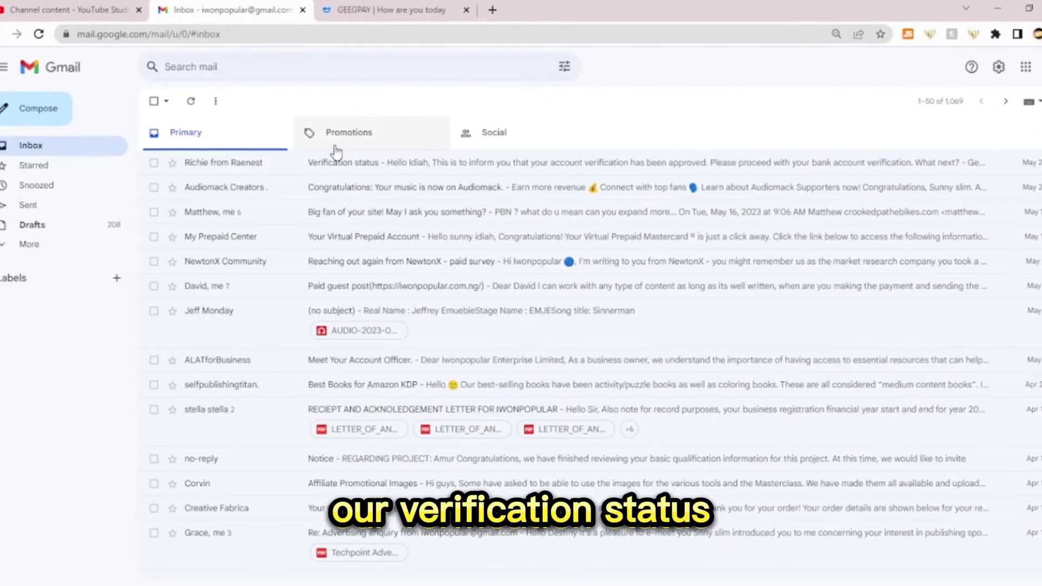
{"action": "left_click", "coordinate": [344, 162]}
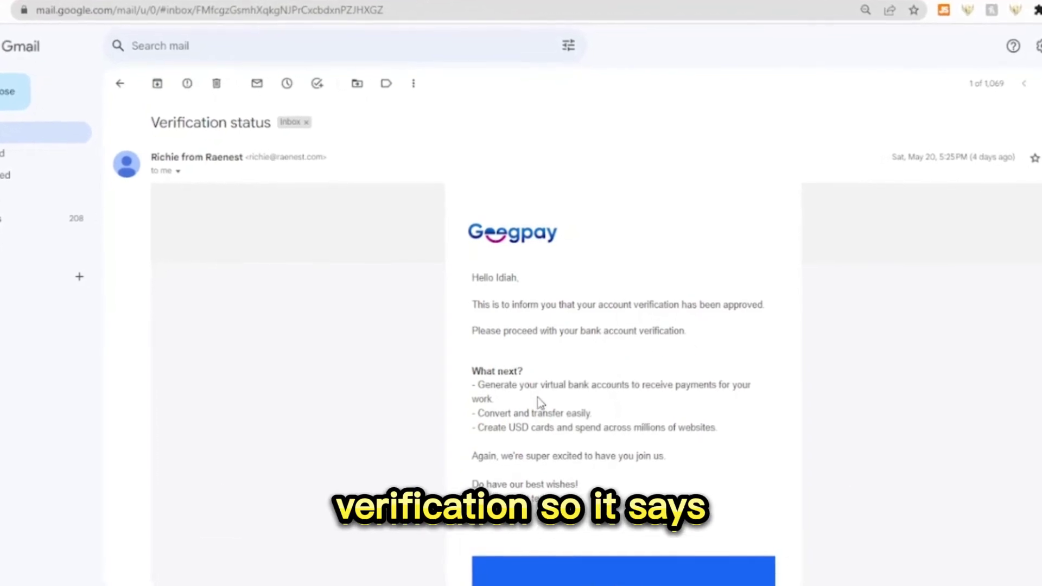
{"action": "scroll", "coordinate": [623, 298], "scroll_direction": "down", "scroll_amount": 3}
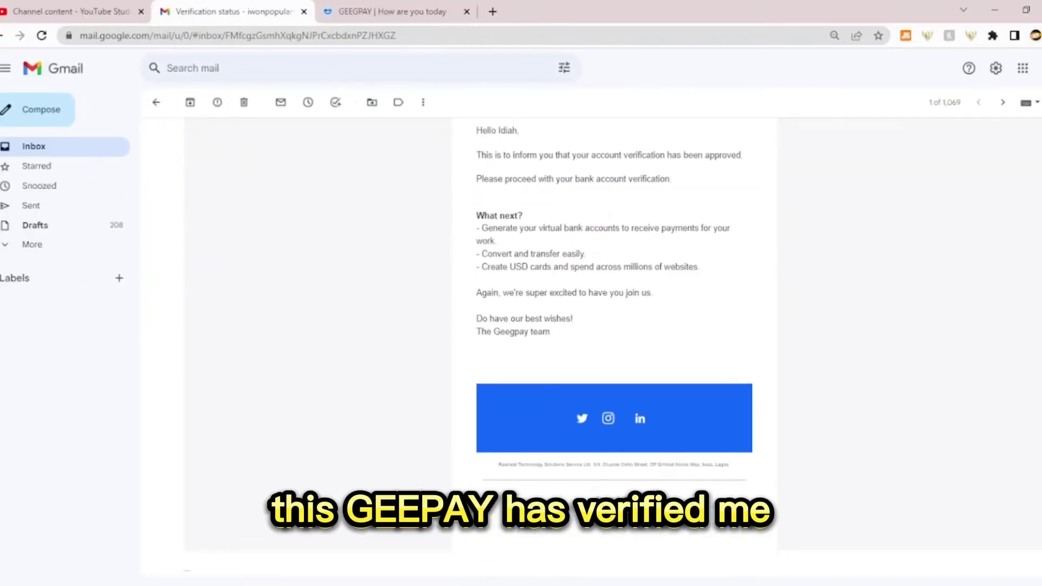
{"action": "scroll", "coordinate": [863, 157], "scroll_direction": "up", "scroll_amount": 3}
{"action": "left_click", "coordinate": [384, 12]}
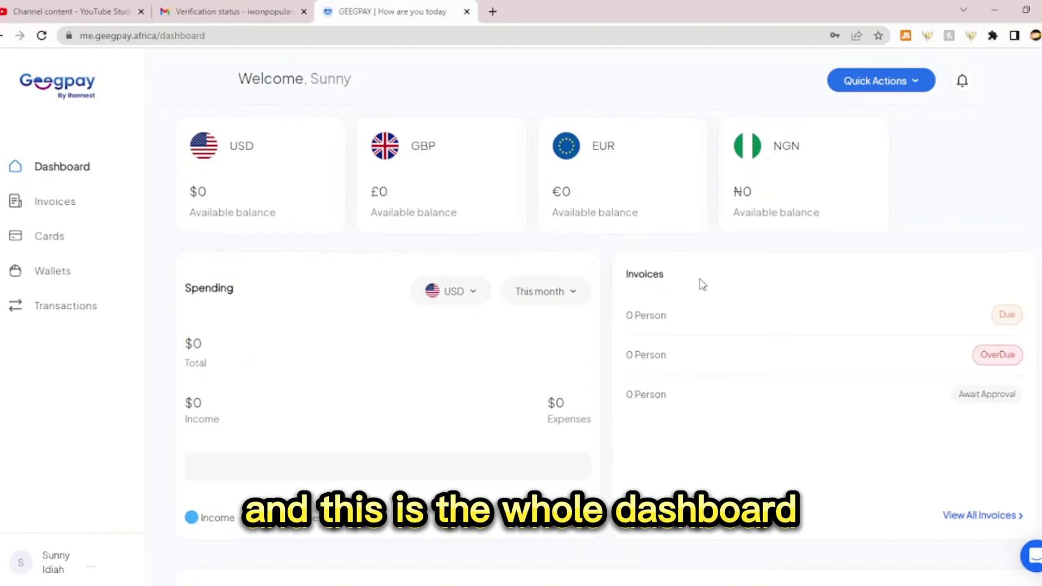
- Check the Draft, Pending, Processing and Paid invoice lists, all empty, then go to Cards
{"action": "scroll", "coordinate": [928, 363], "scroll_direction": "down", "scroll_amount": 1}
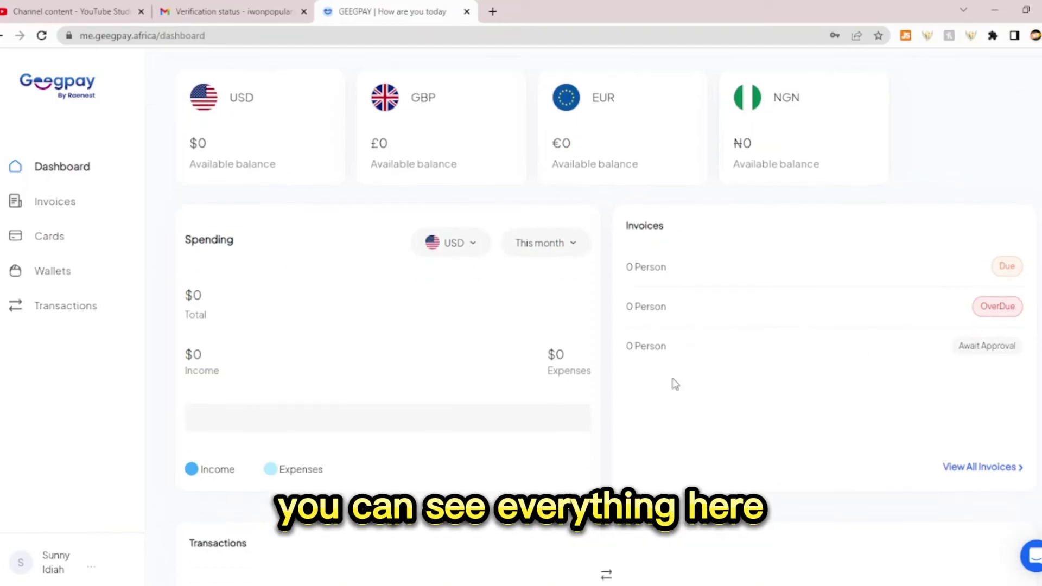
{"action": "left_click", "coordinate": [79, 200]}
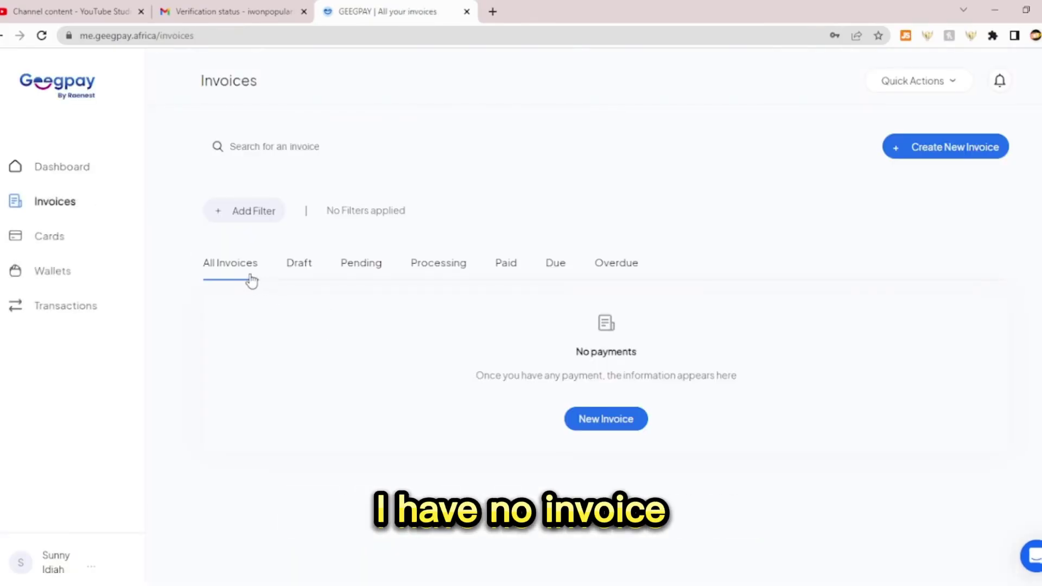
{"action": "left_click", "coordinate": [297, 269]}
{"action": "left_click", "coordinate": [374, 270]}
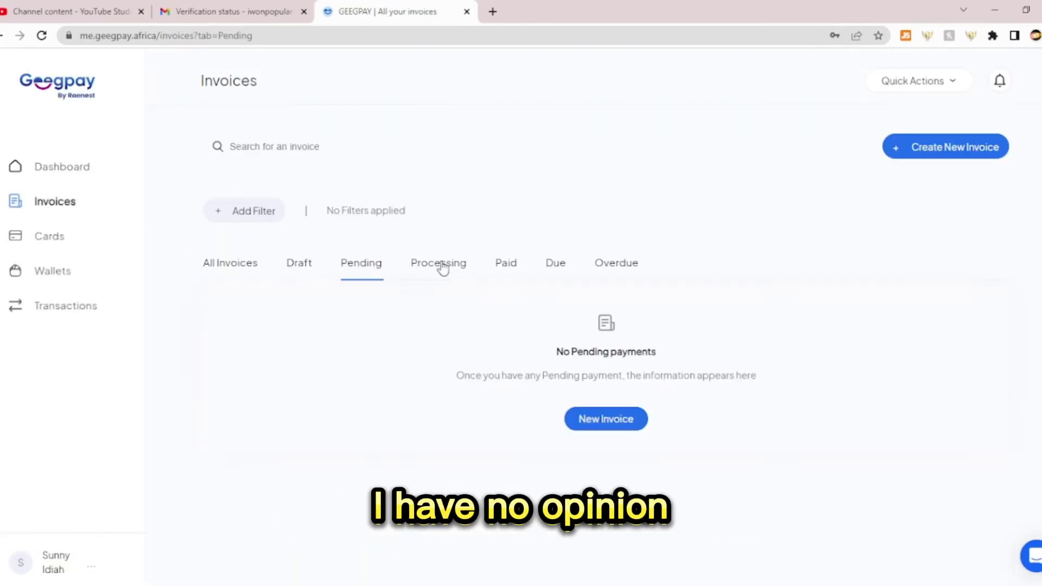
{"action": "left_click", "coordinate": [440, 266]}
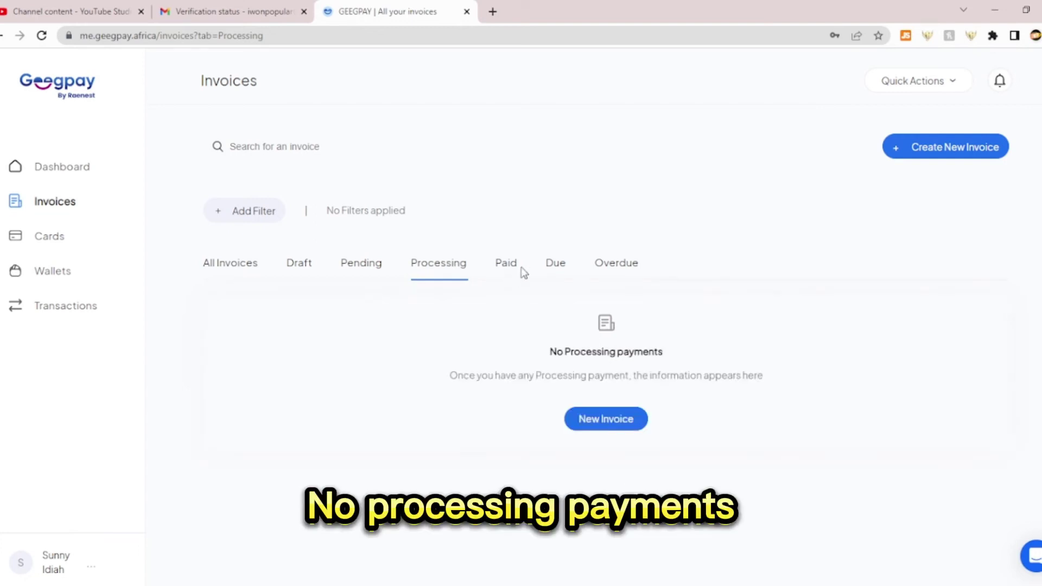
{"action": "left_click", "coordinate": [507, 274]}
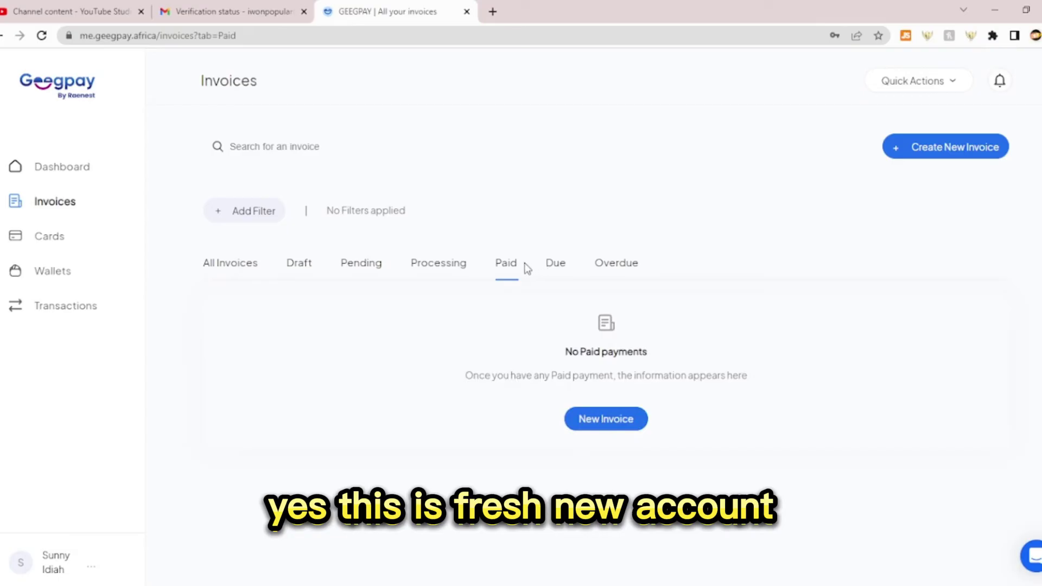
{"action": "left_click", "coordinate": [58, 246]}
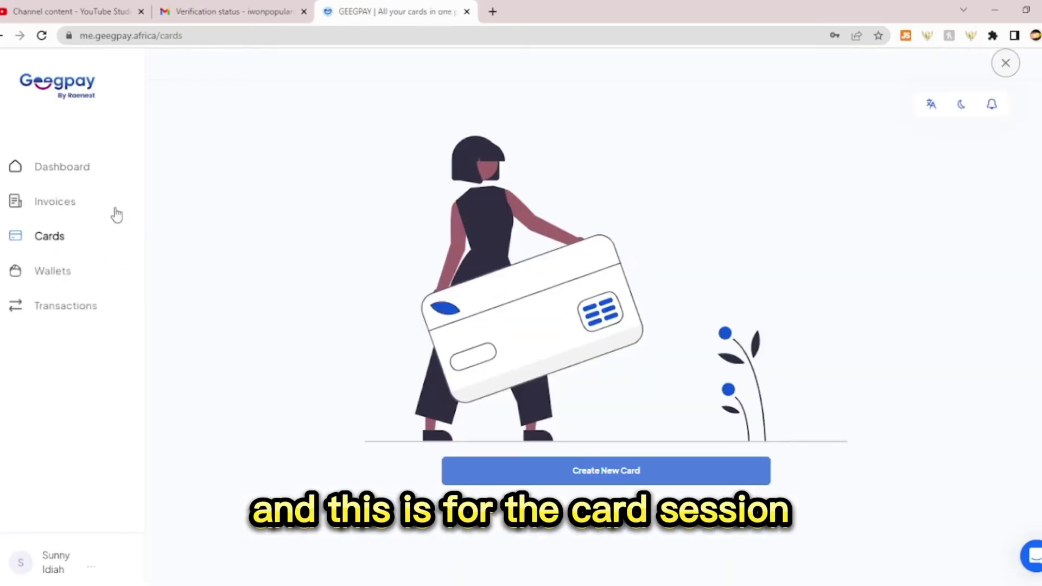
- Request a new Virtual MasterCard card, using the account holder's name as its alias
{"action": "left_click", "coordinate": [602, 472]}
{"action": "left_click", "coordinate": [705, 176]}
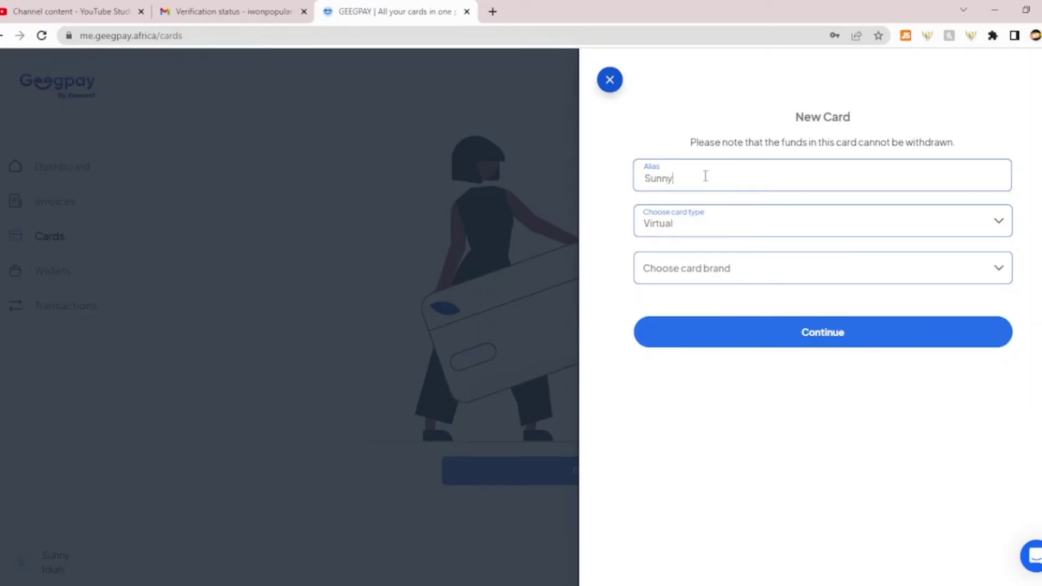
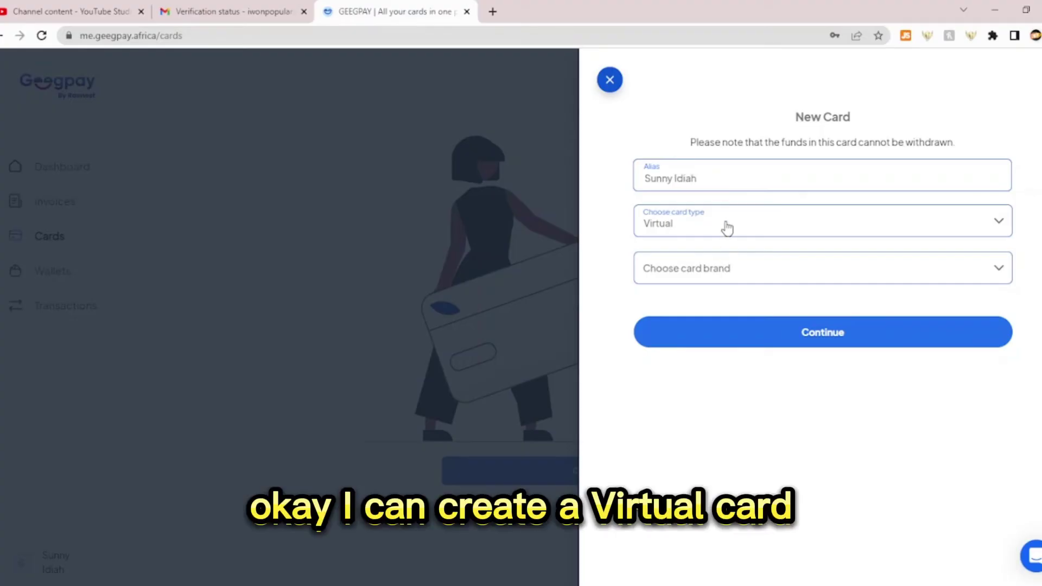
{"action": "left_click", "coordinate": [726, 227]}
{"action": "left_click", "coordinate": [685, 271]}
{"action": "left_click", "coordinate": [697, 230]}
{"action": "left_click", "coordinate": [698, 271]}
{"action": "left_click", "coordinate": [708, 230]}
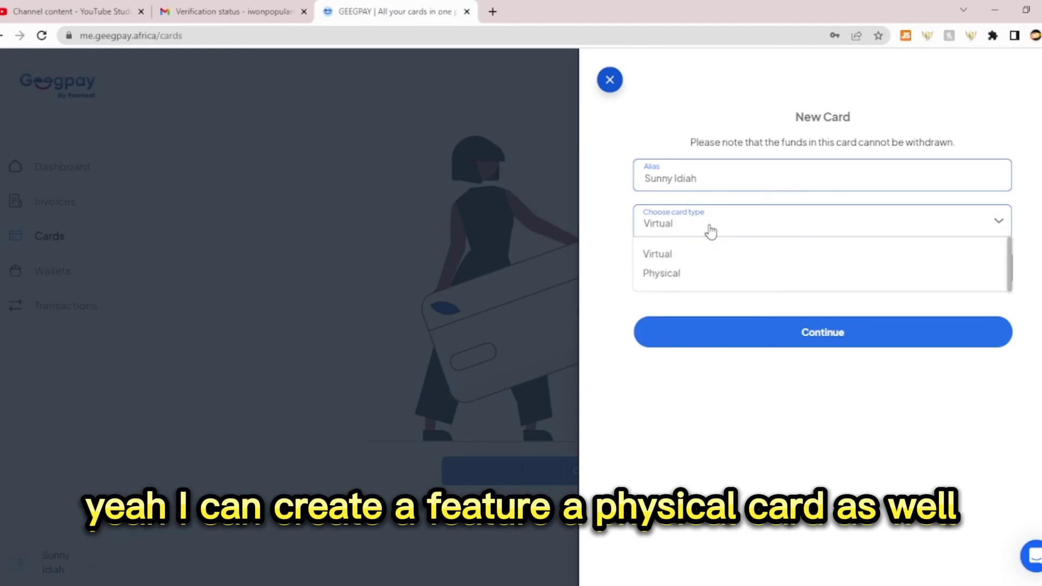
{"action": "left_click", "coordinate": [704, 256]}
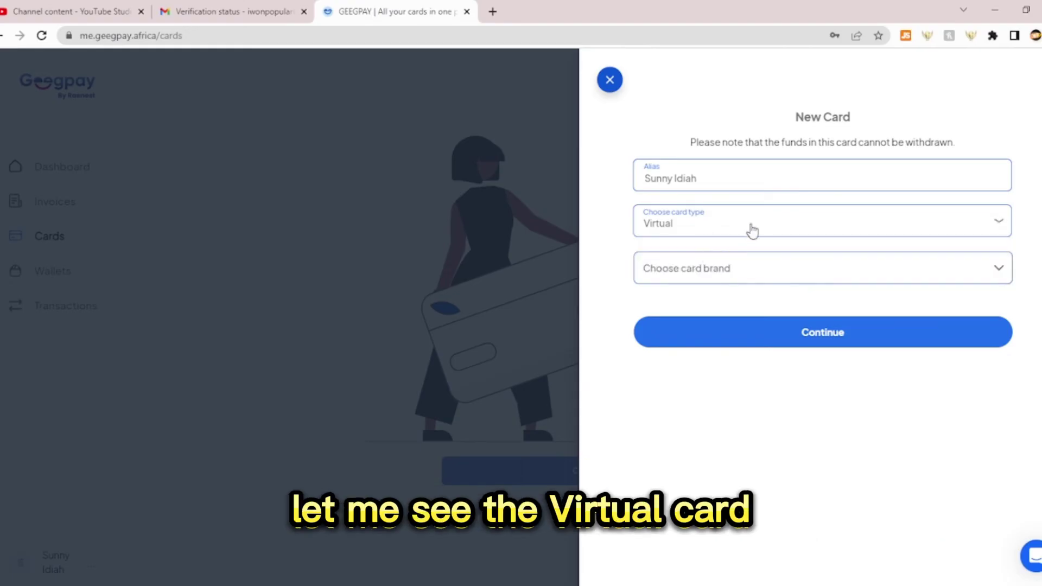
{"action": "left_click", "coordinate": [738, 278]}
{"action": "left_click", "coordinate": [708, 310]}
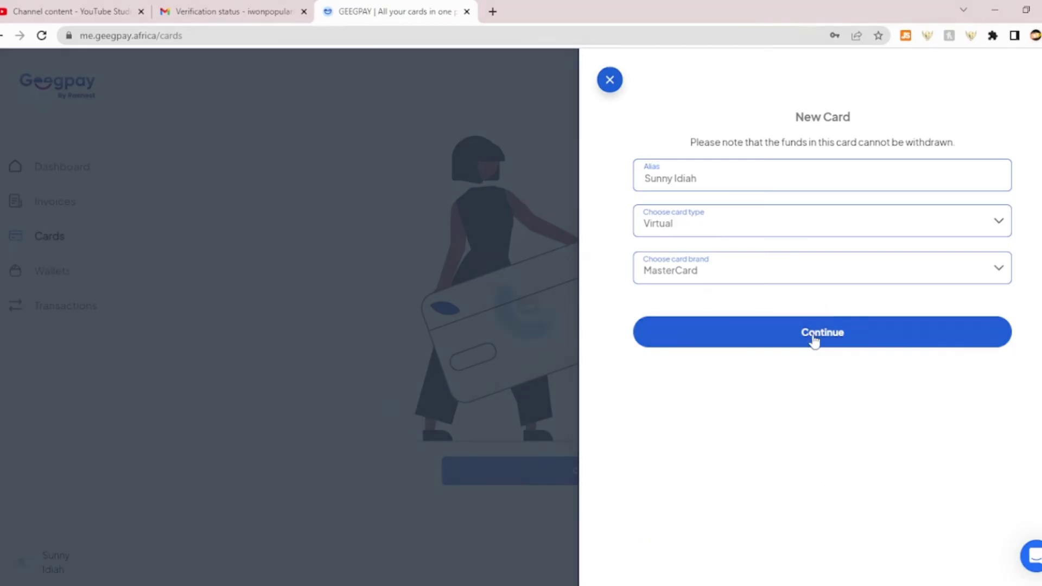
{"action": "left_click", "coordinate": [813, 338]}
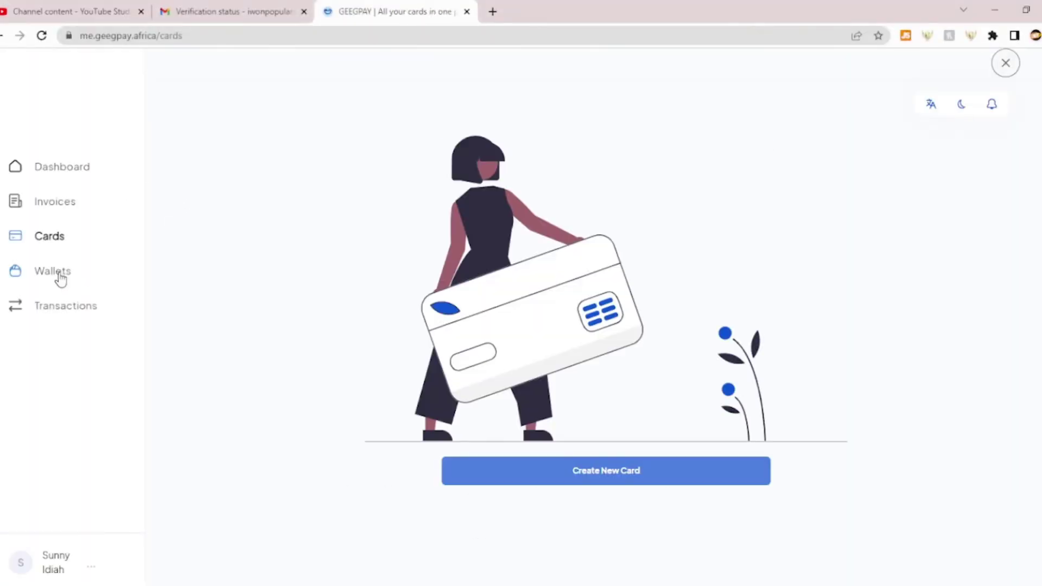
- Look over the Wallets and Transactions pages, then open Settings on the Profile tab
{"action": "left_click", "coordinate": [60, 274]}
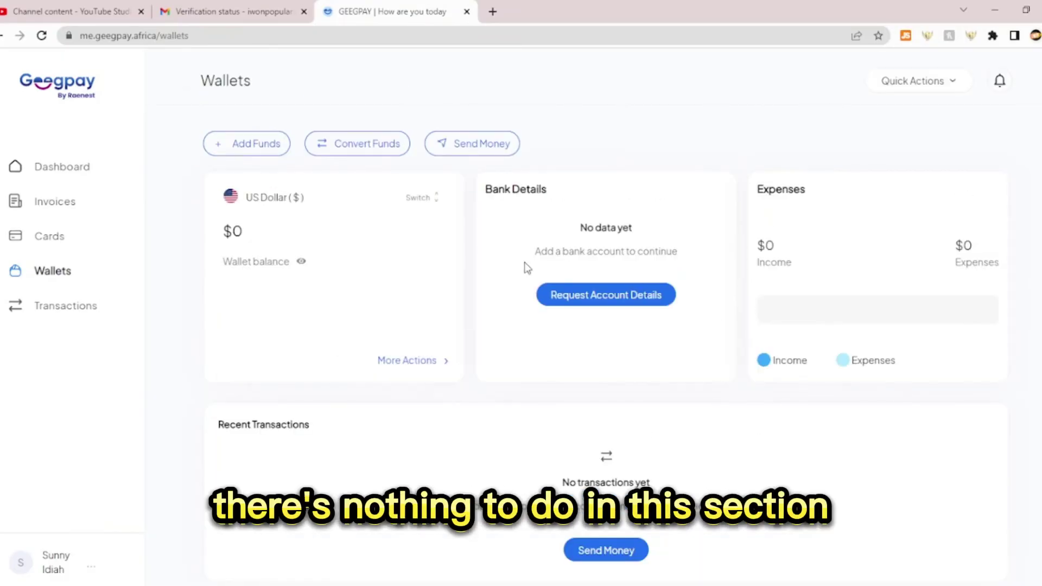
{"action": "left_click", "coordinate": [73, 308]}
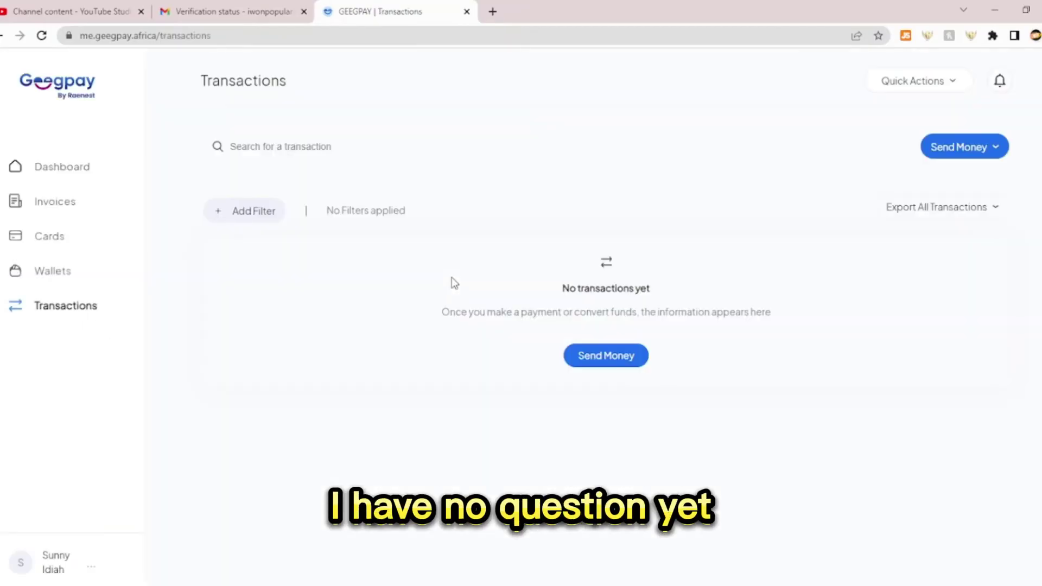
{"action": "left_click", "coordinate": [96, 568]}
{"action": "left_click", "coordinate": [52, 509]}
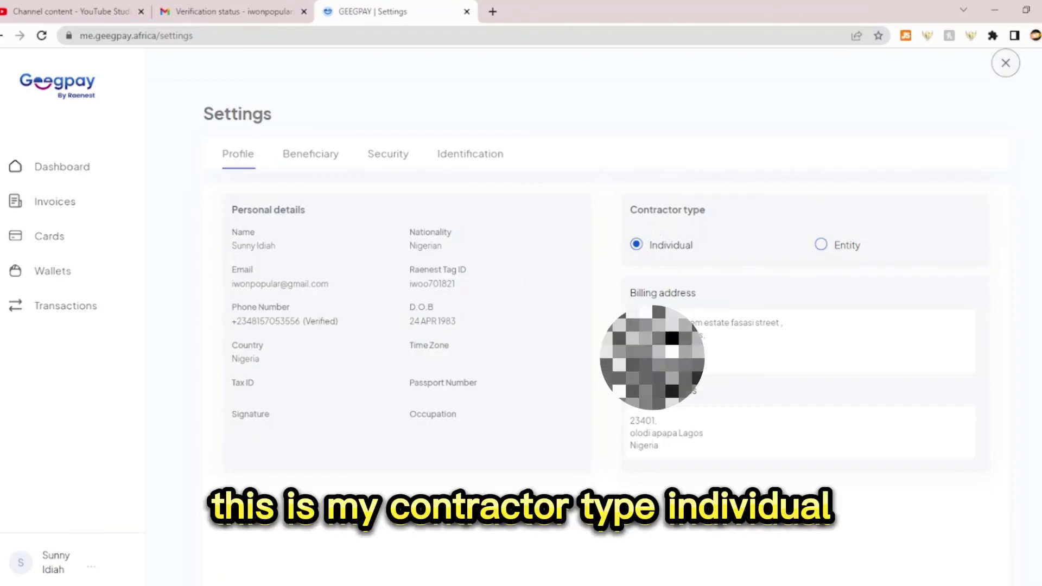
- Review the saved bank beneficiaries, briefly opening the Add beneficiary form and backing out
{"action": "left_click", "coordinate": [316, 156]}
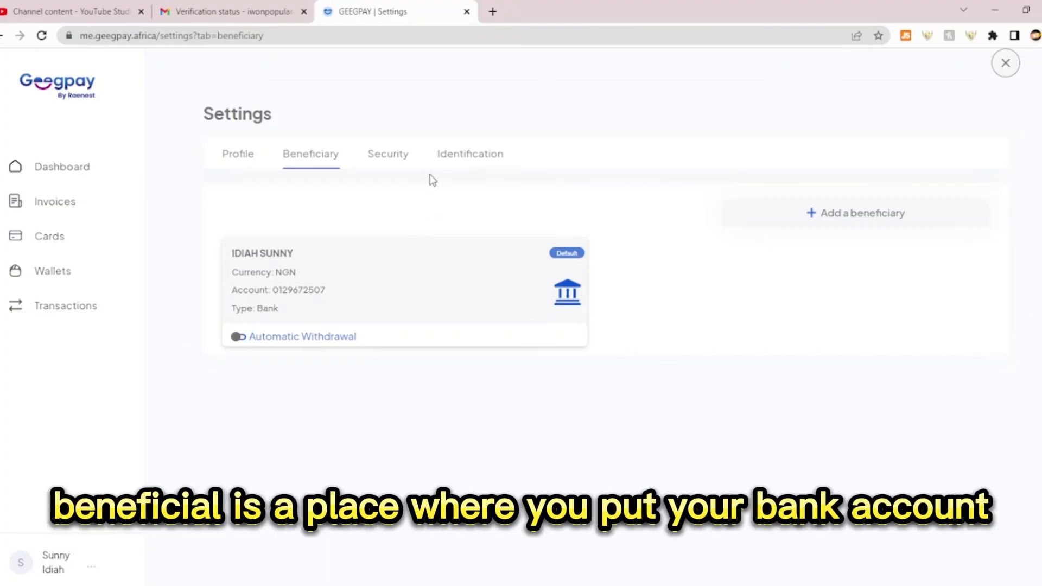
{"action": "left_click", "coordinate": [865, 219]}
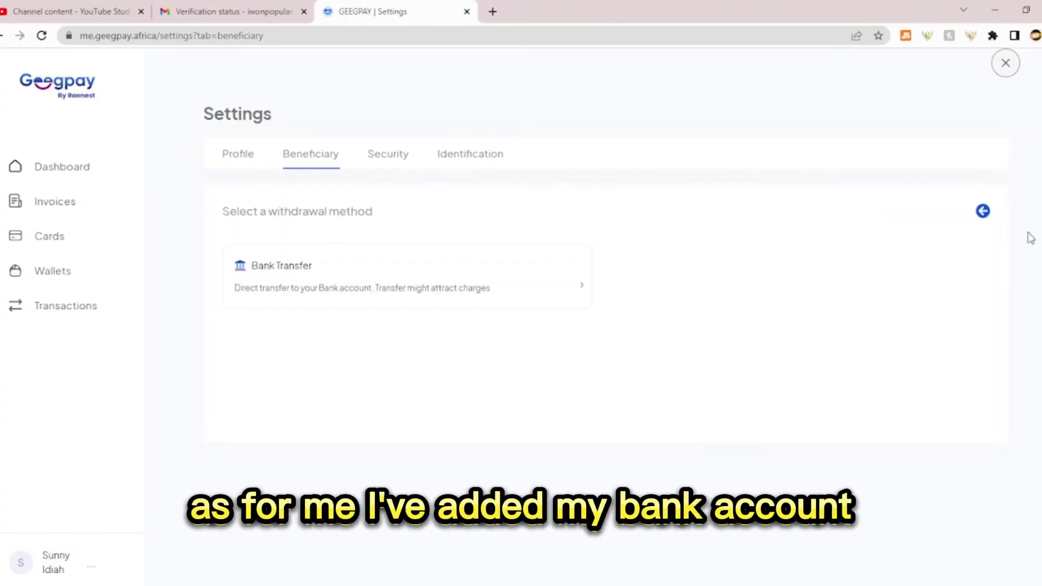
{"action": "left_click", "coordinate": [982, 211]}
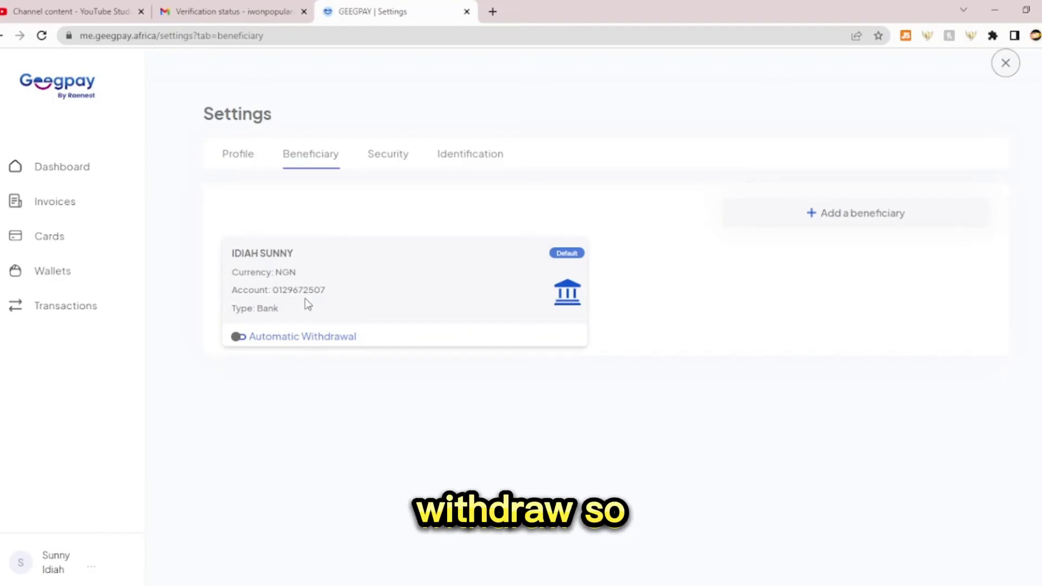
- Check the Security and Identification settings, then return to the dashboard
{"action": "left_click", "coordinate": [389, 160]}
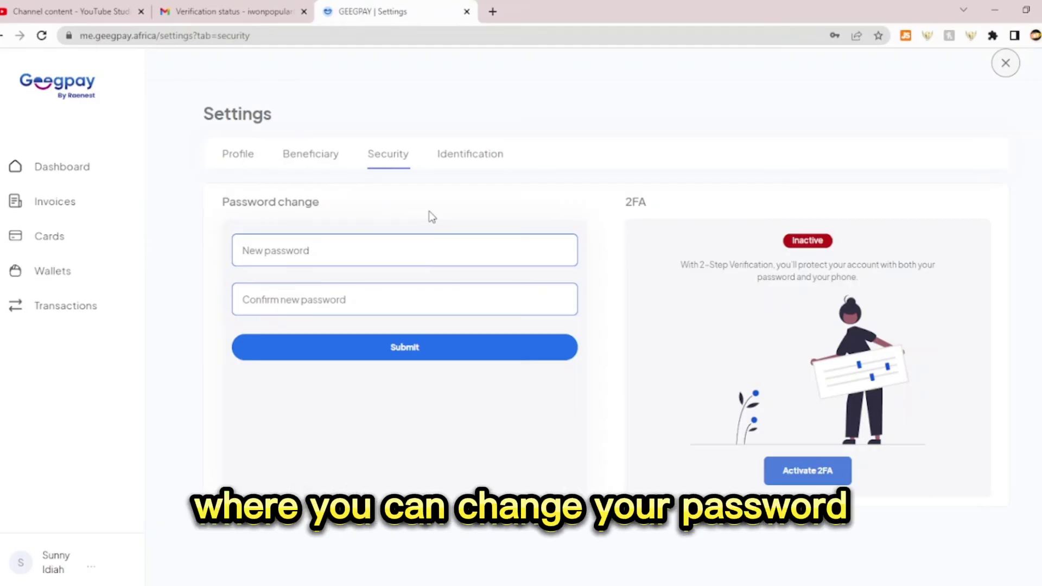
{"action": "left_click", "coordinate": [471, 159]}
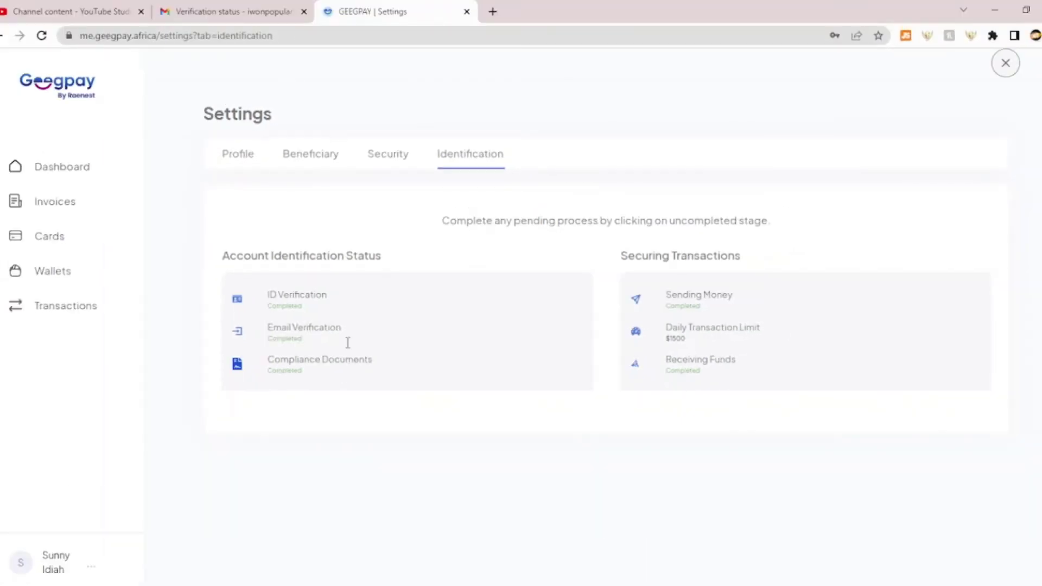
{"action": "left_click", "coordinate": [102, 168]}
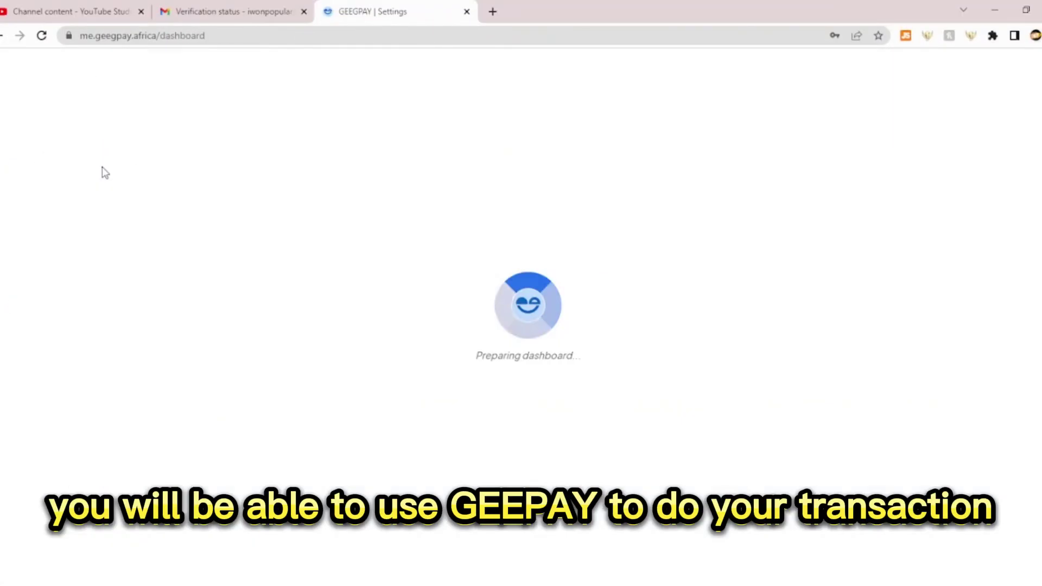